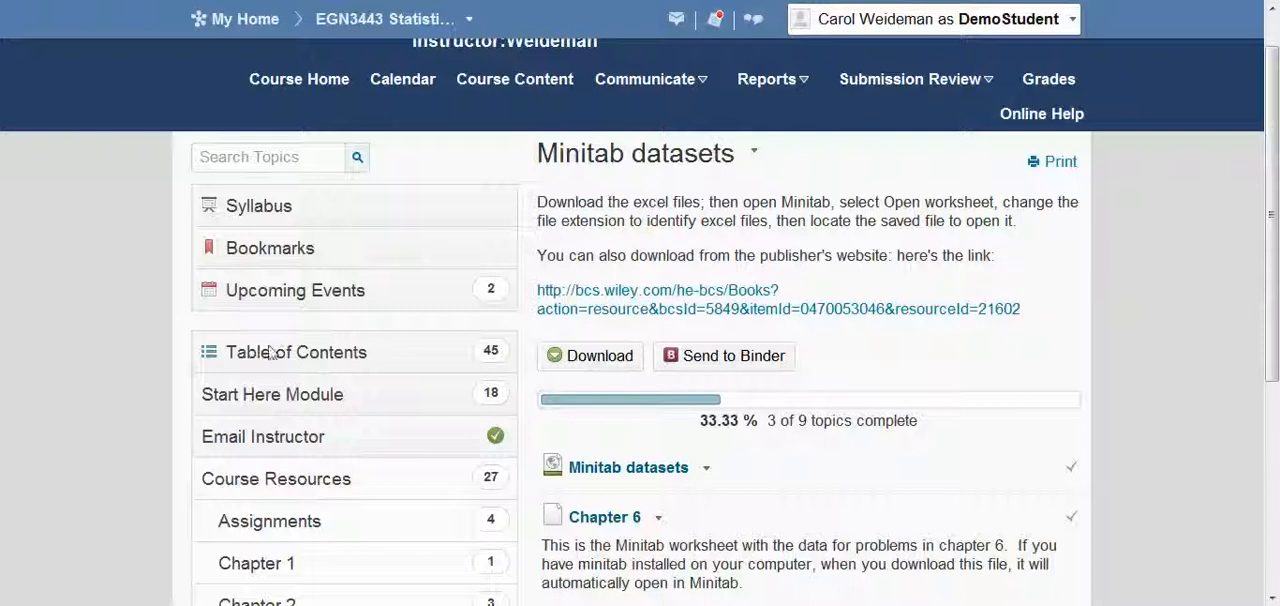
- Download the Chapter 6 Minitab worksheet Applied5eChapter06March2010.MTW from the Minitab datasets page and open it in Minitab
left_click_drag(1275, 272, 1273, 486)
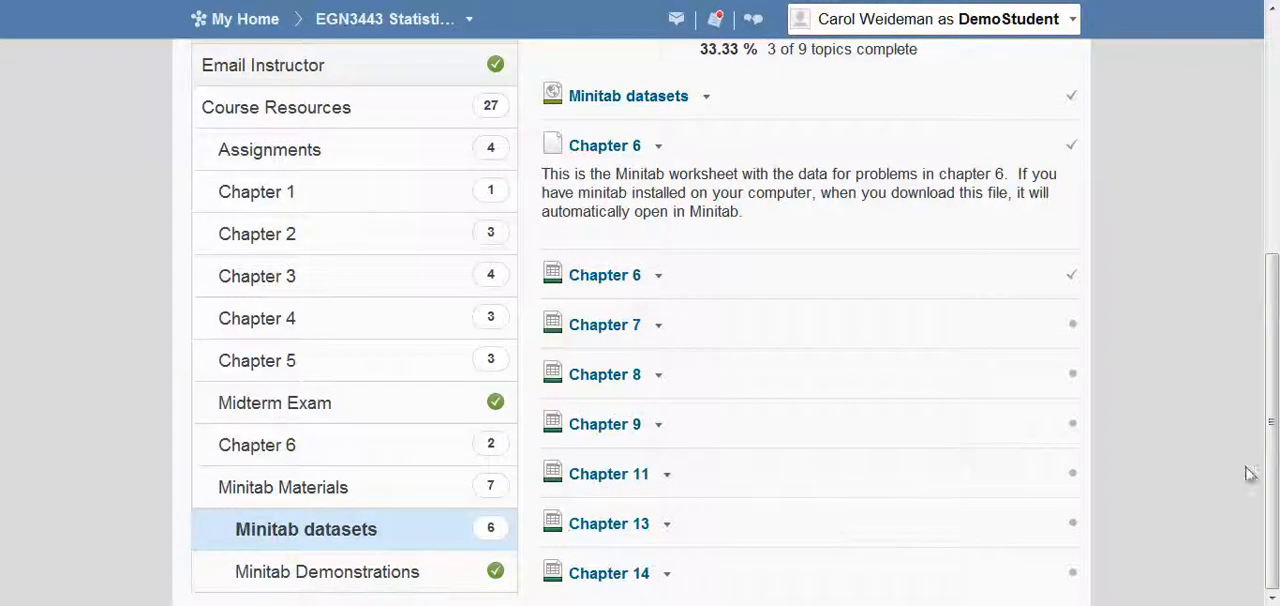
left_click_drag(1272, 463, 1266, 303)
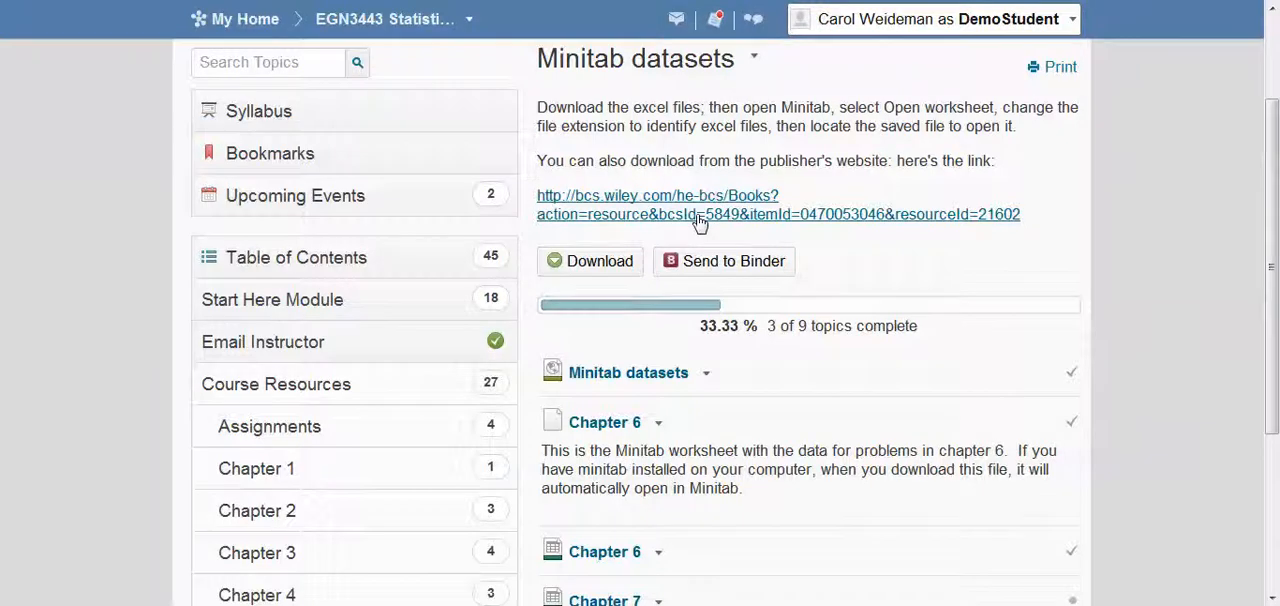
scroll(1168, 340, "down", 1)
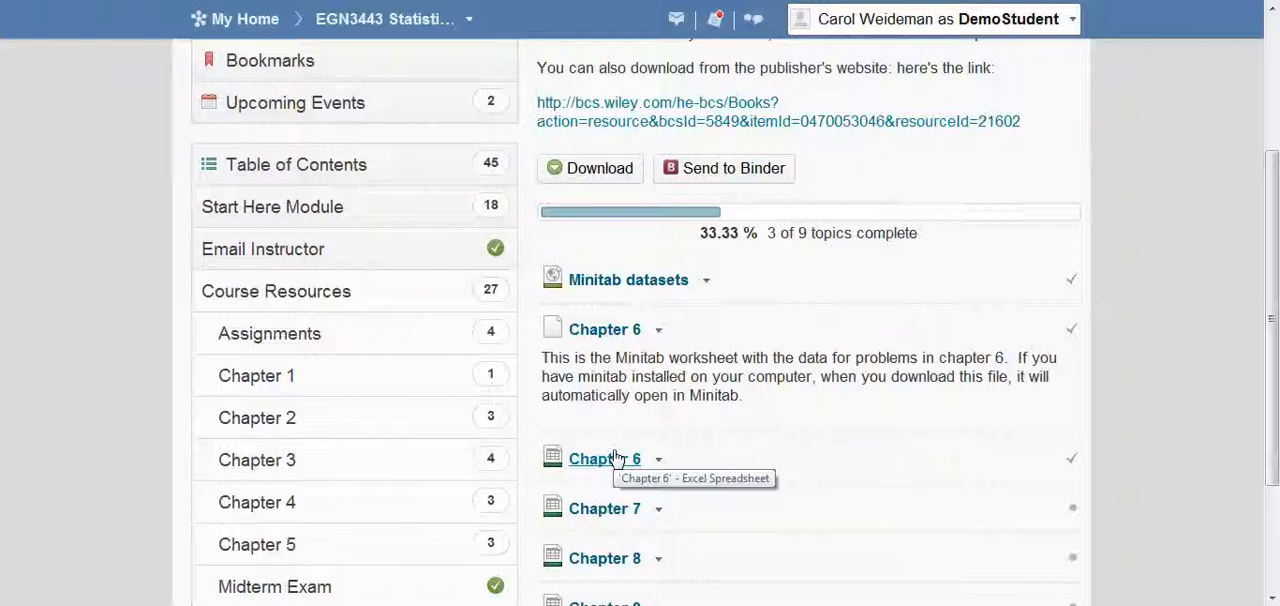
left_click(616, 331)
left_click(415, 405)
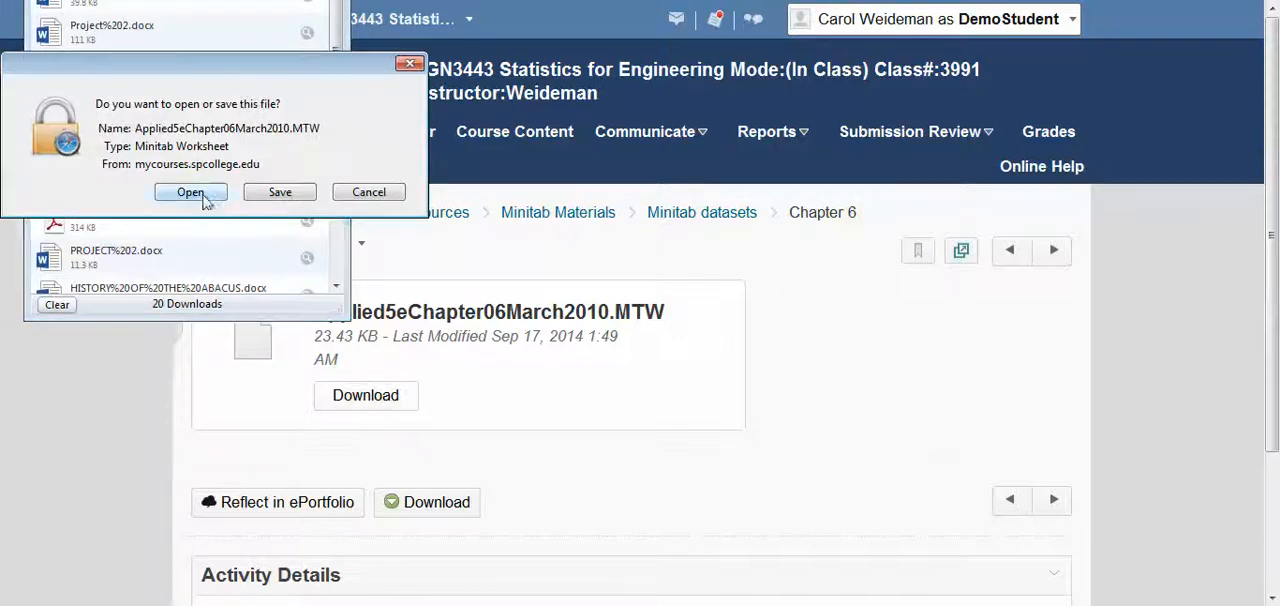
left_click(191, 192)
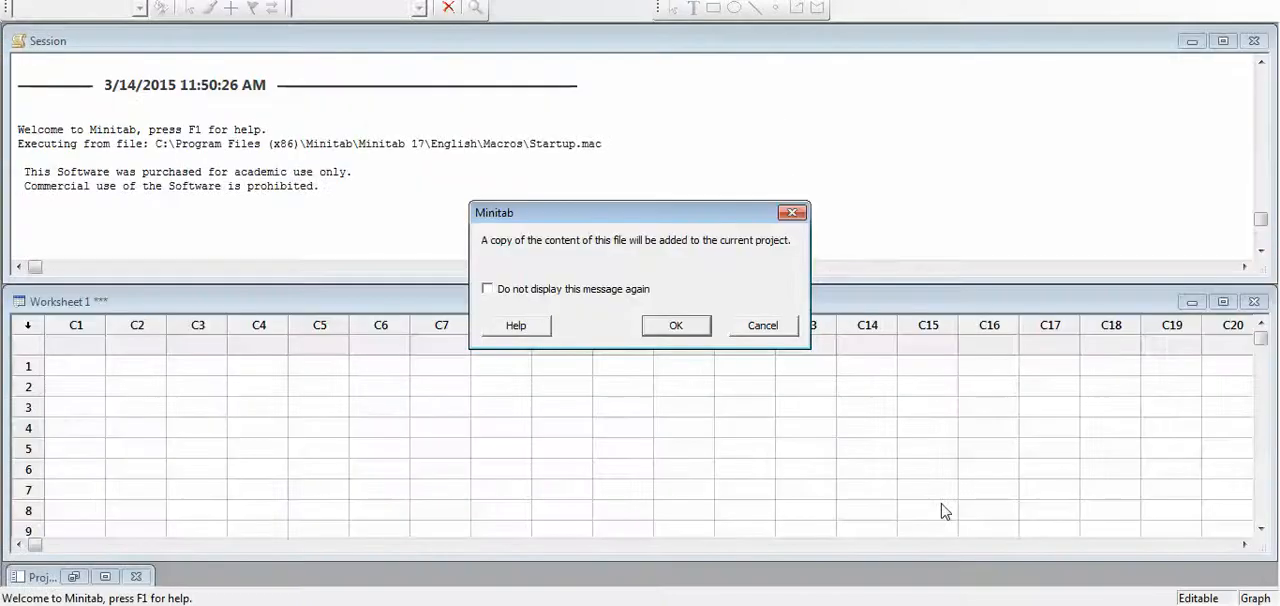
left_click(677, 327)
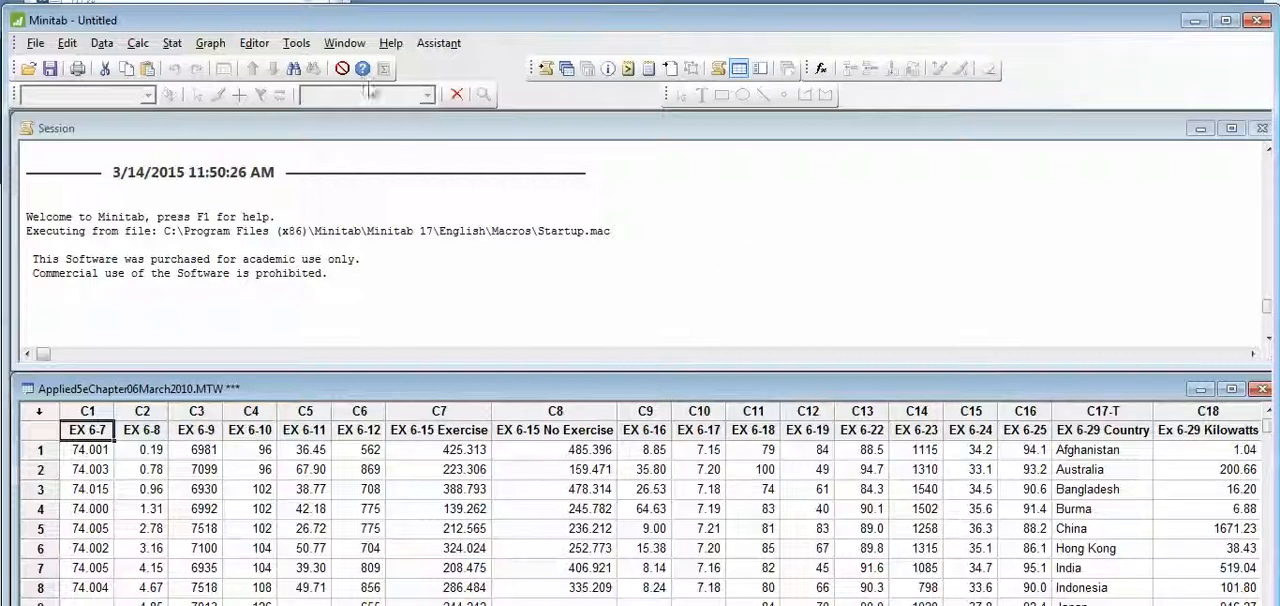
- Display descriptive statistics for EX 6-19, keeping the default selection of statistics
left_click(172, 45)
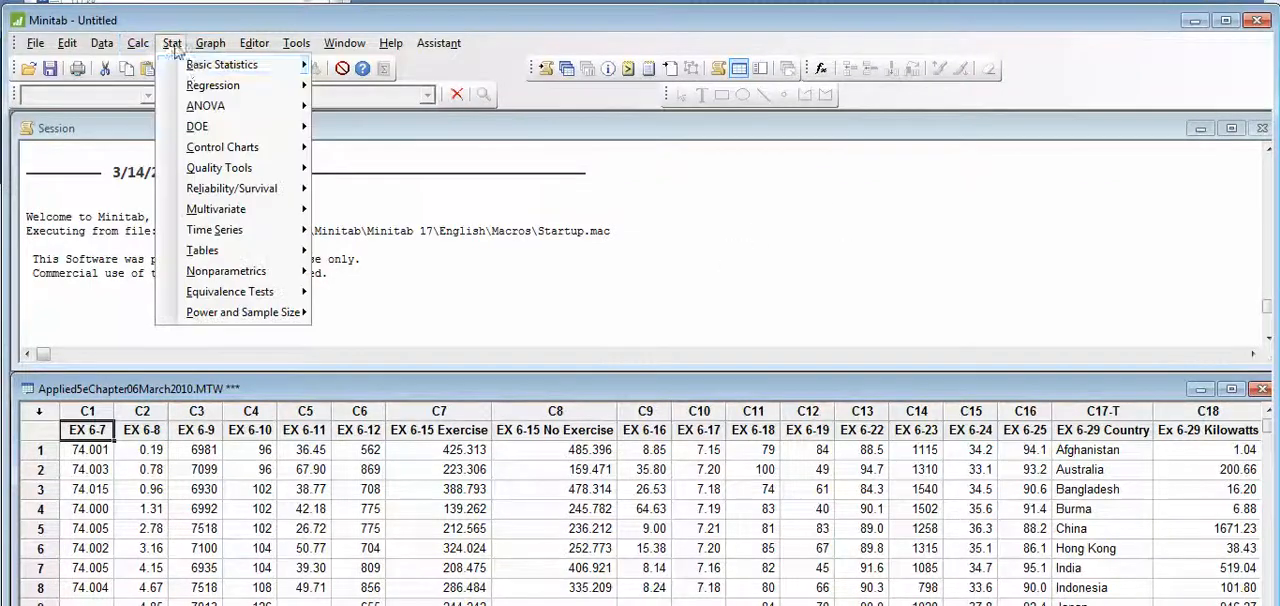
mouse_move(250, 66)
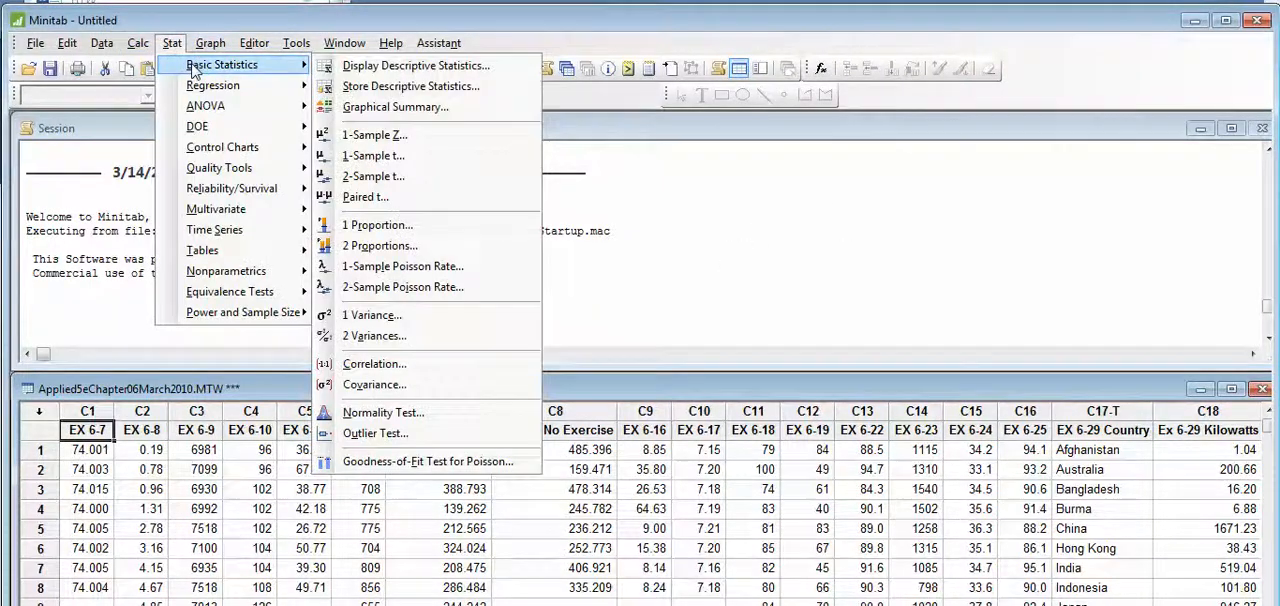
left_click(405, 66)
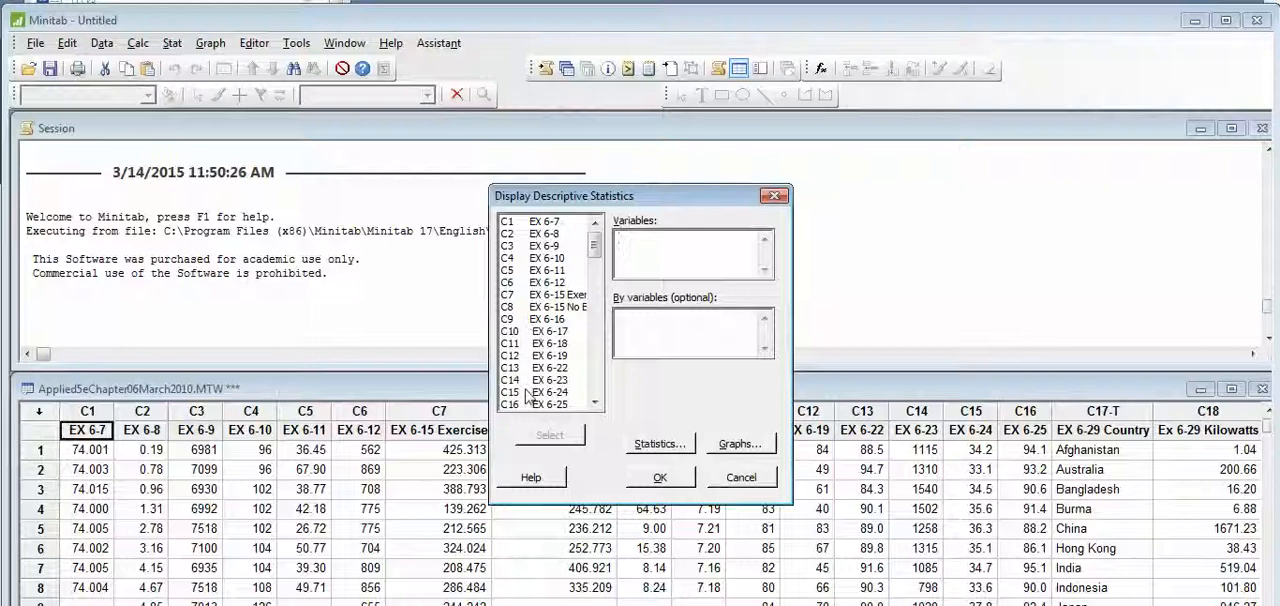
left_click(538, 355)
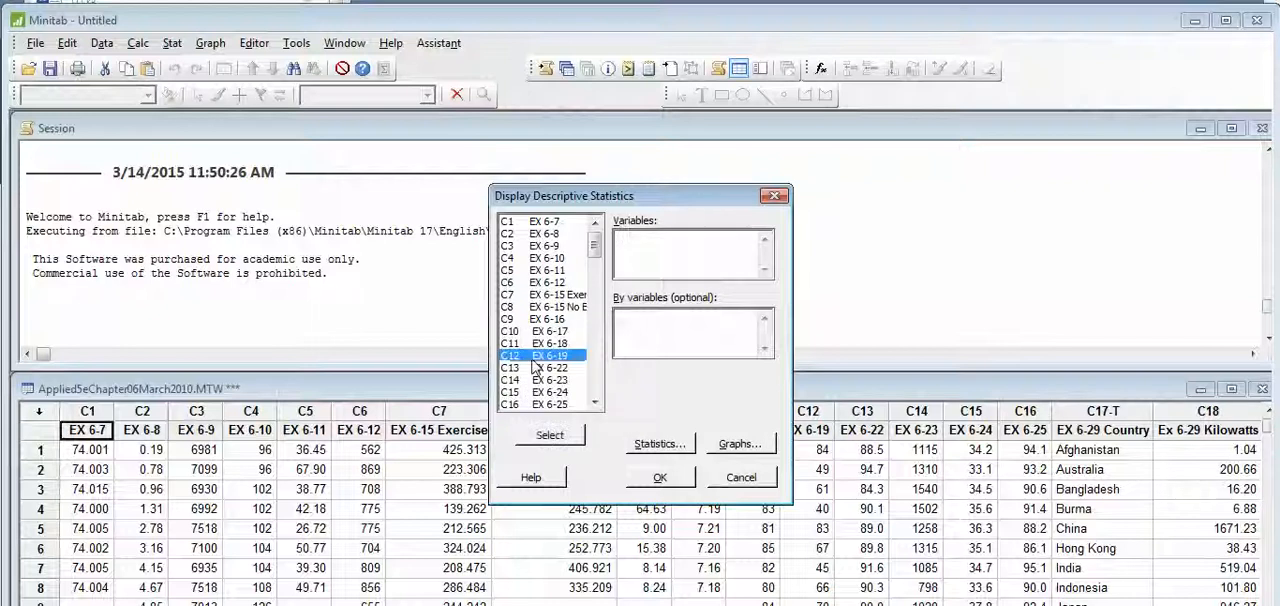
left_click(562, 436)
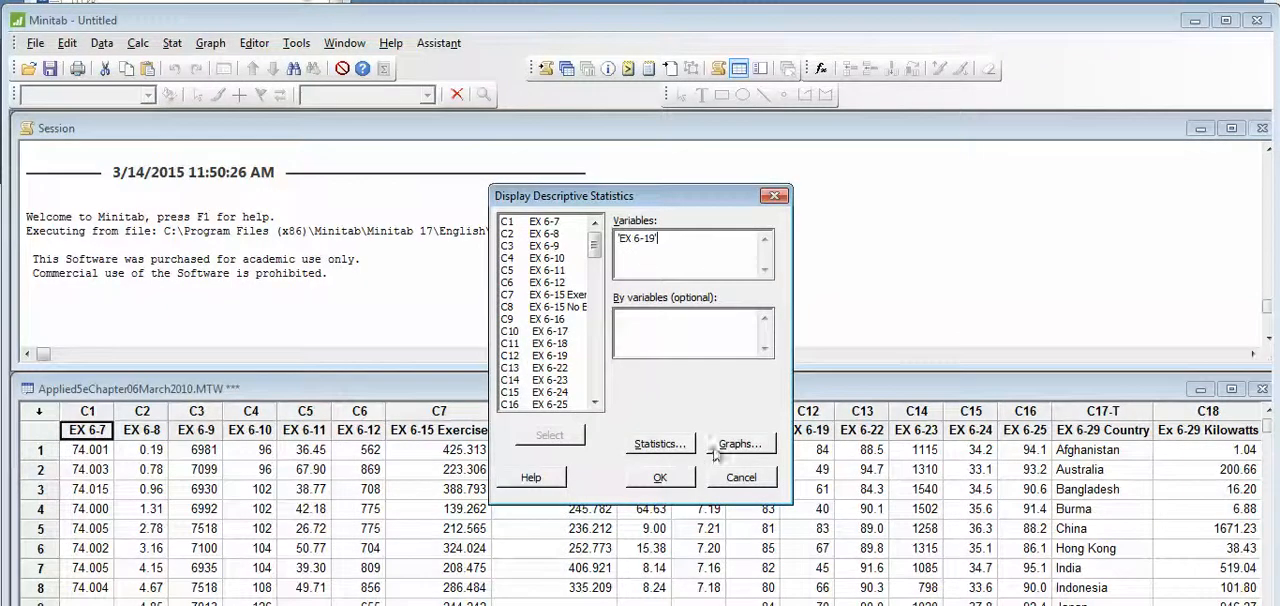
left_click(658, 446)
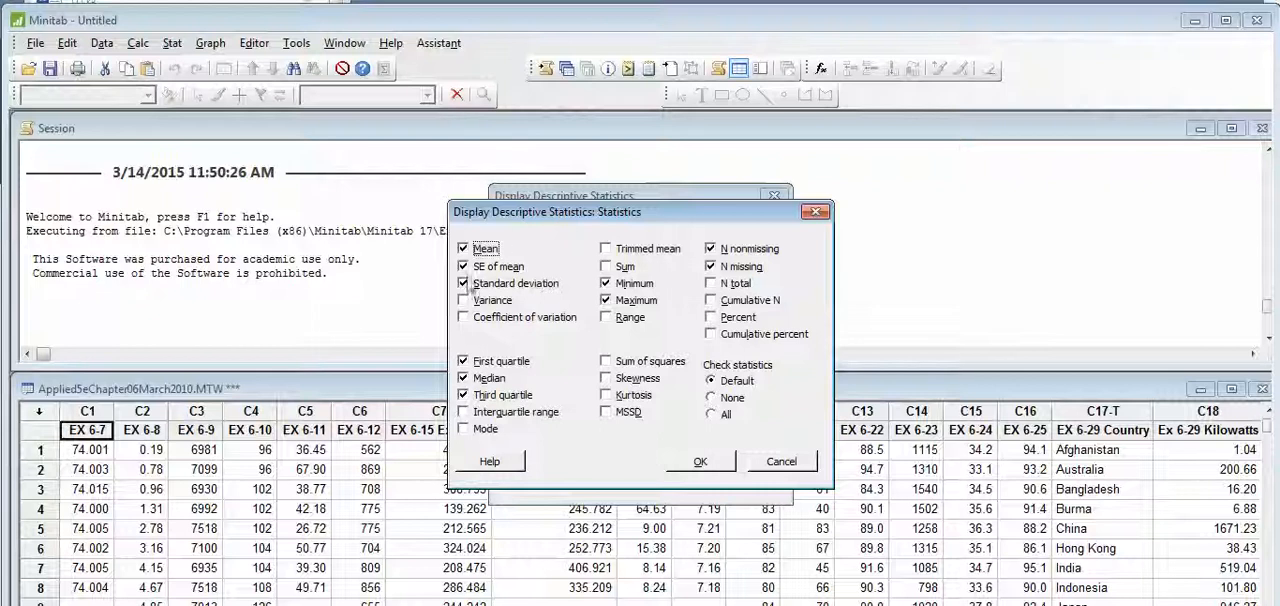
left_click(695, 464)
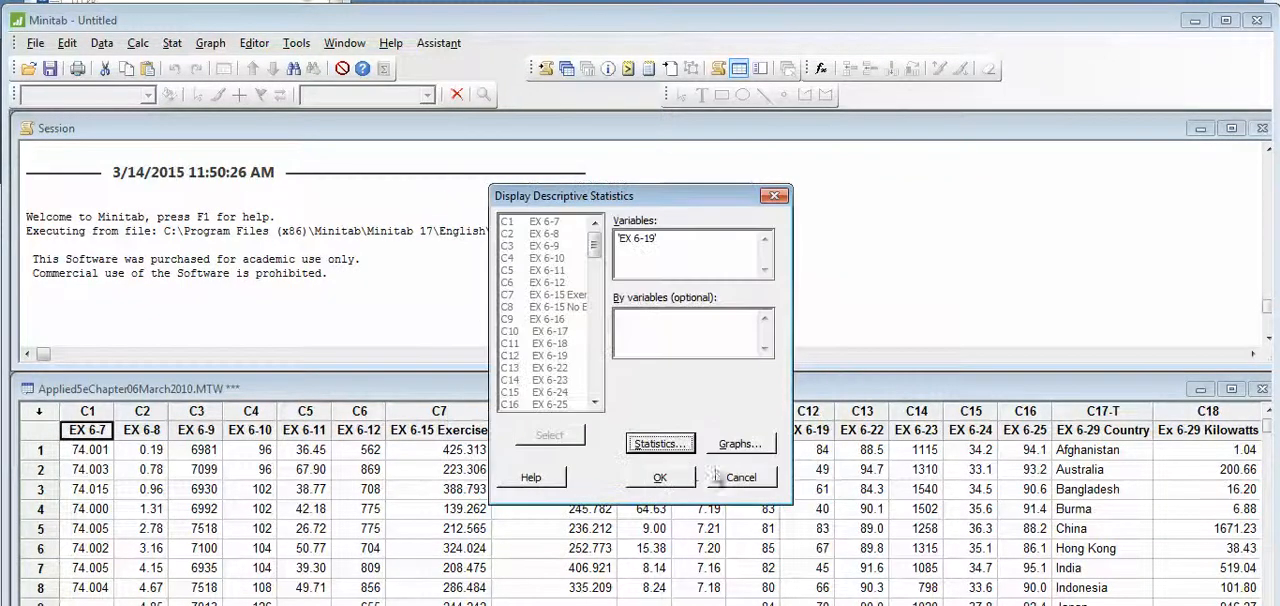
left_click(661, 479)
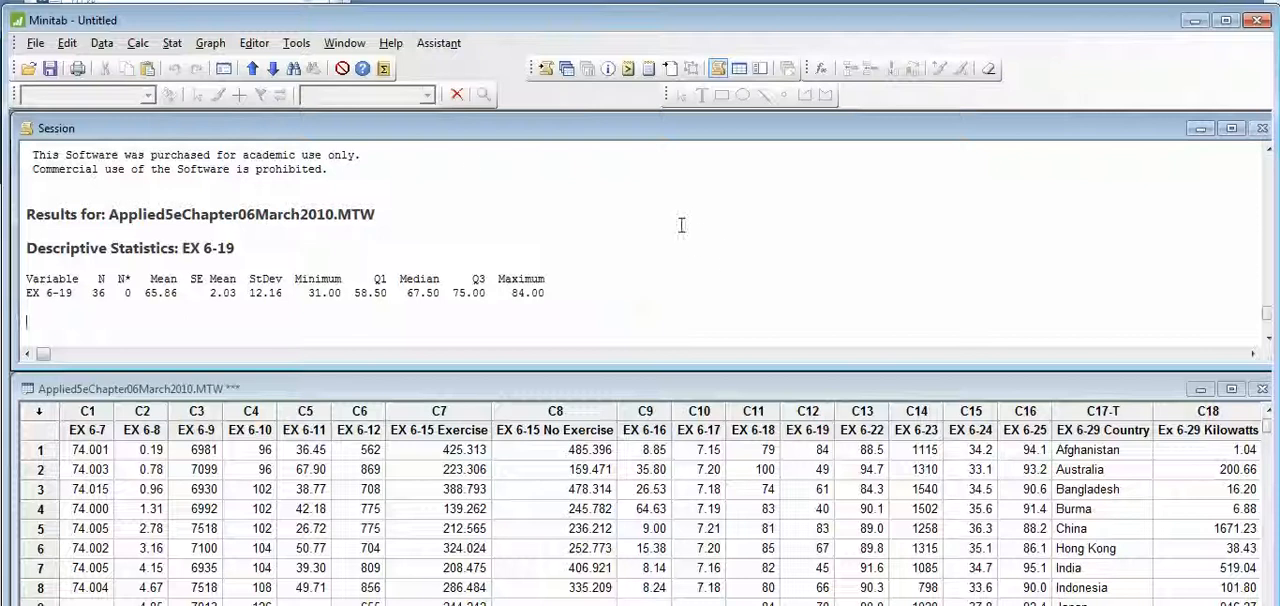
- Create a simple histogram of EX 6-19
left_click(209, 43)
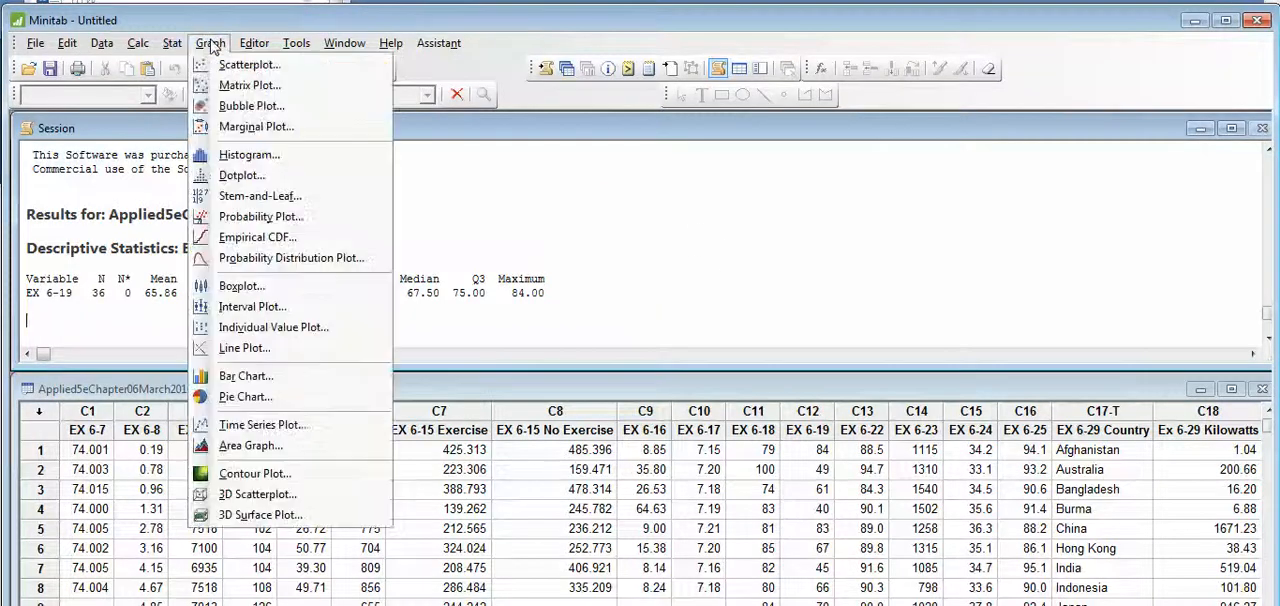
left_click(240, 155)
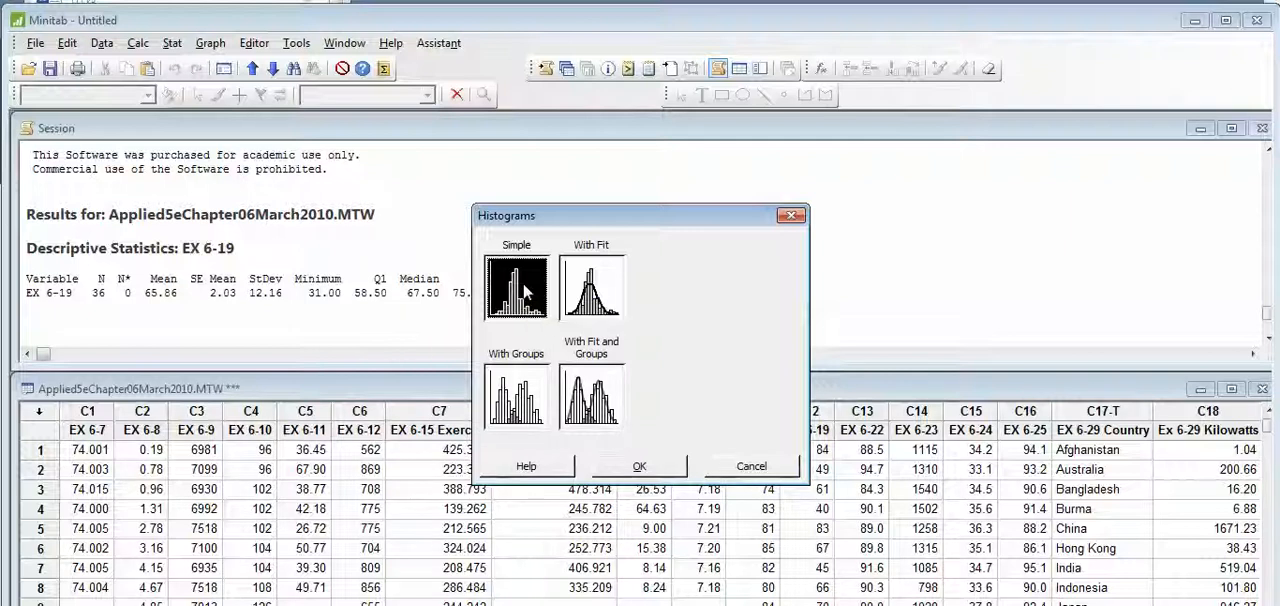
left_click(642, 466)
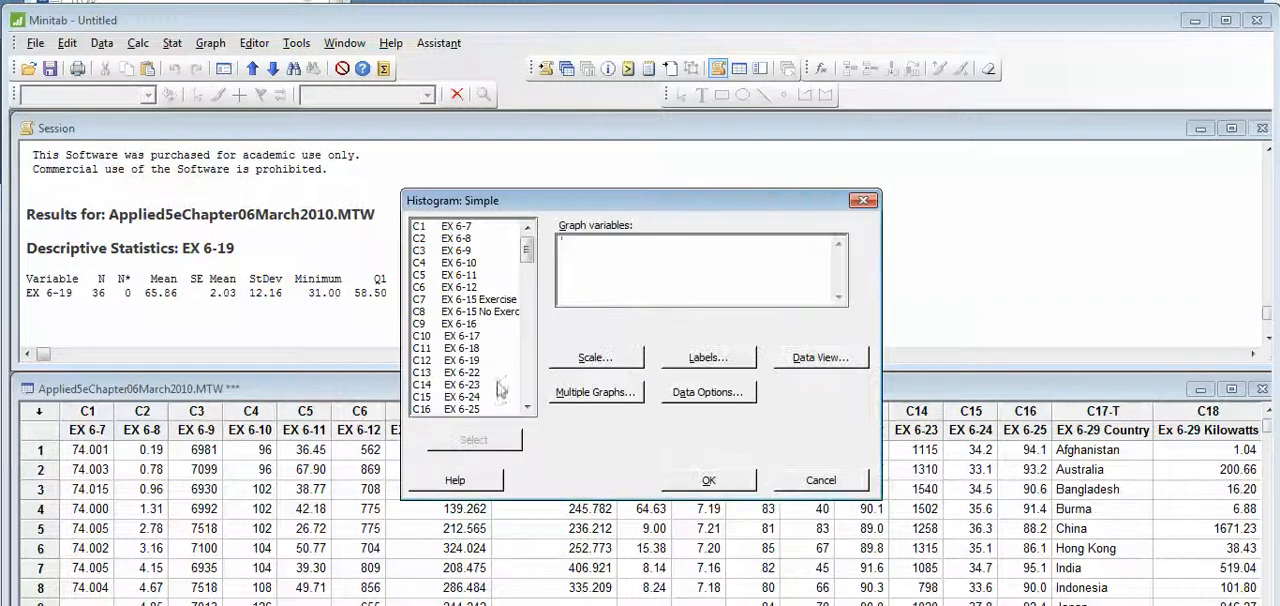
left_click(480, 360)
left_click(480, 440)
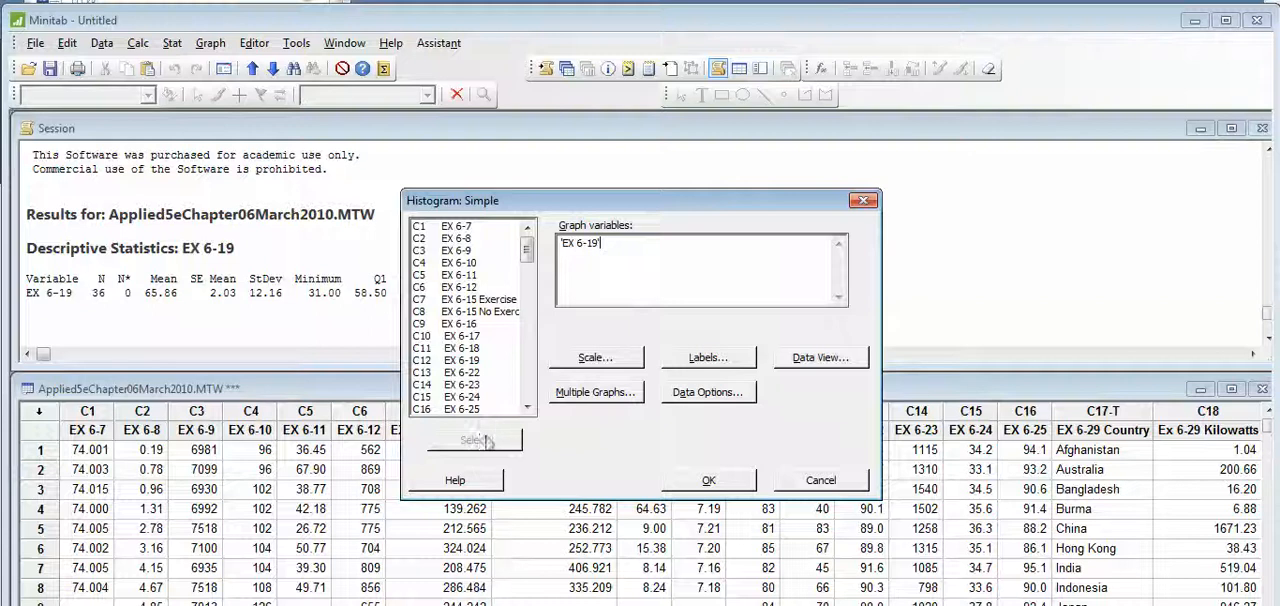
left_click(706, 481)
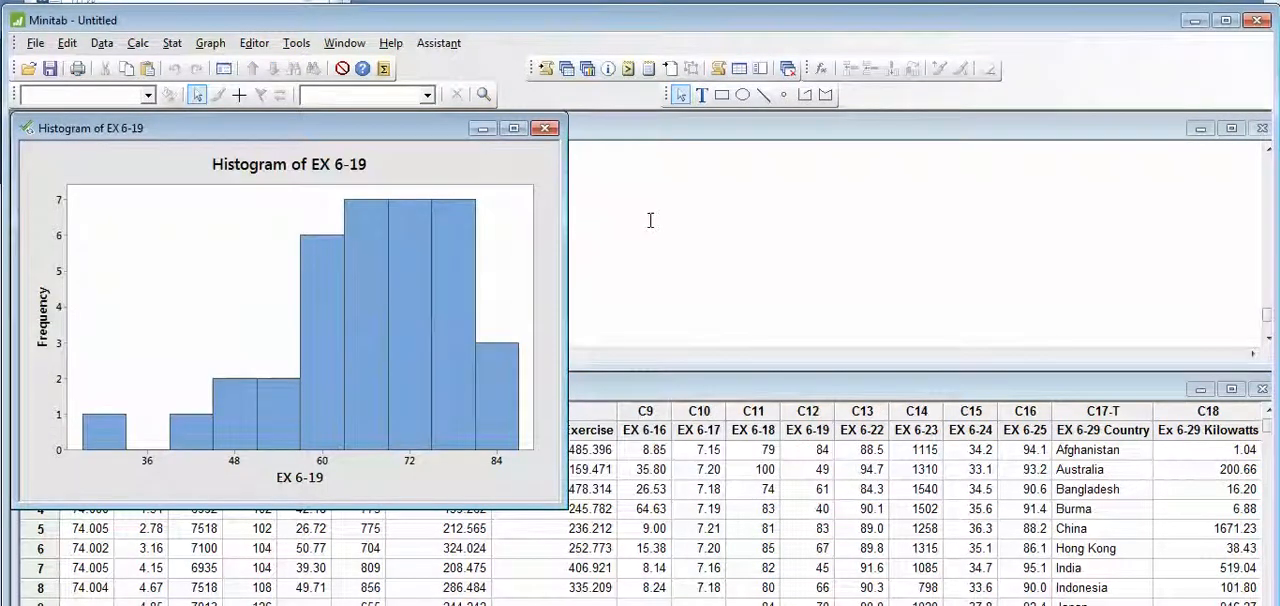
left_click(400, 239)
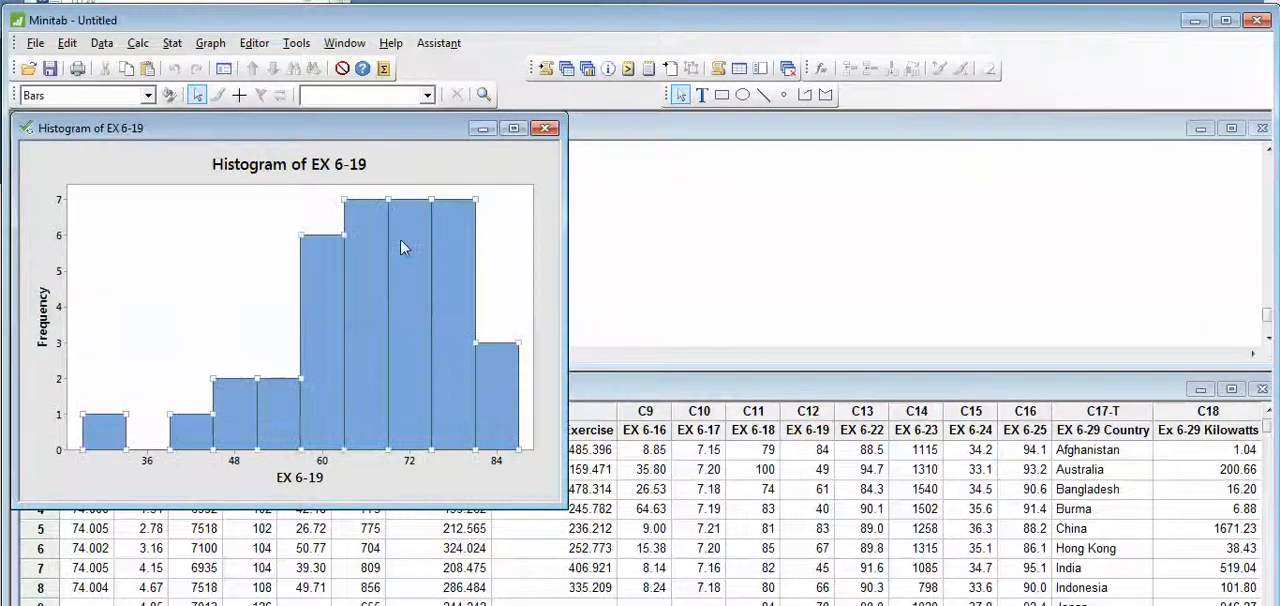
right_click(400, 239)
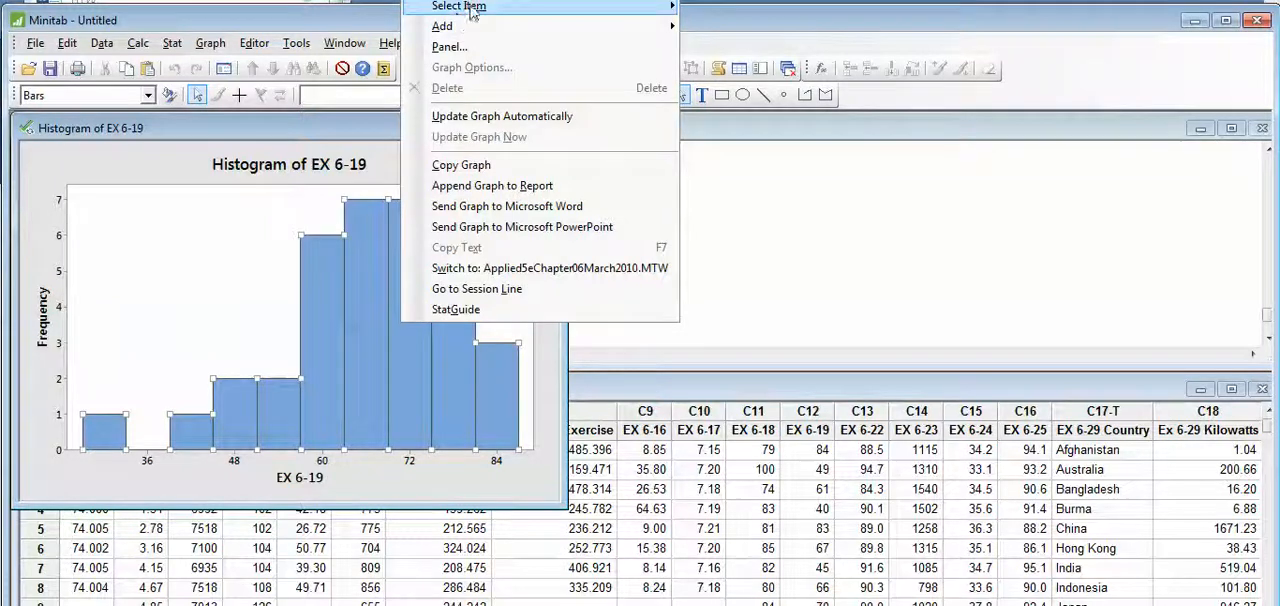
left_click(600, 288)
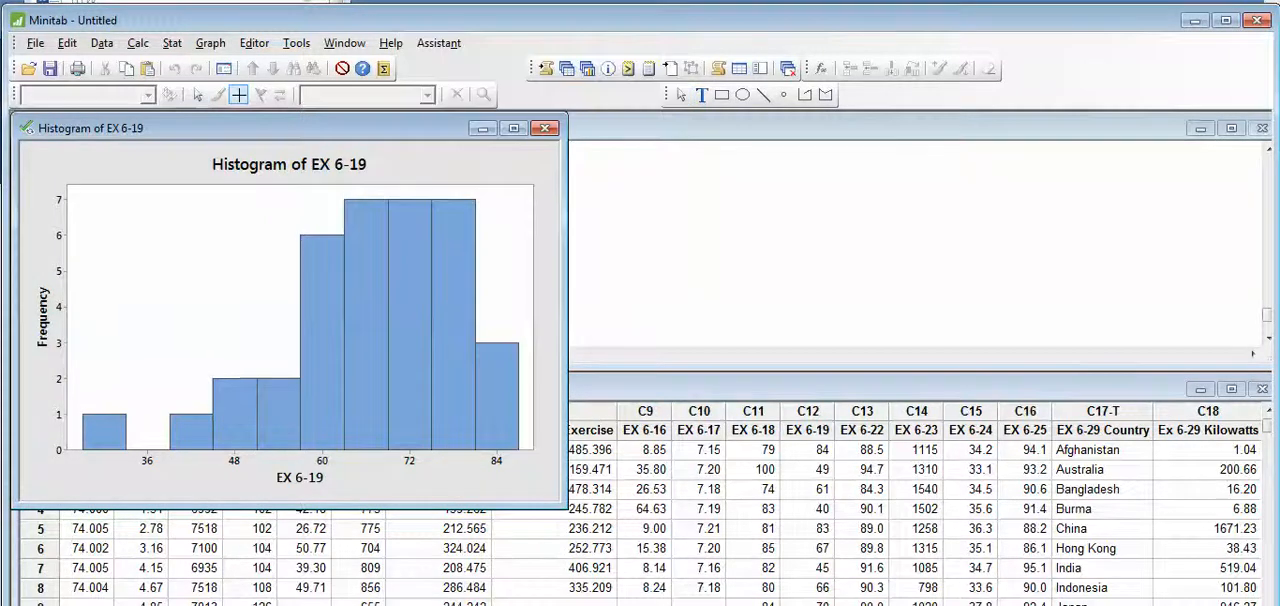
left_click(600, 289)
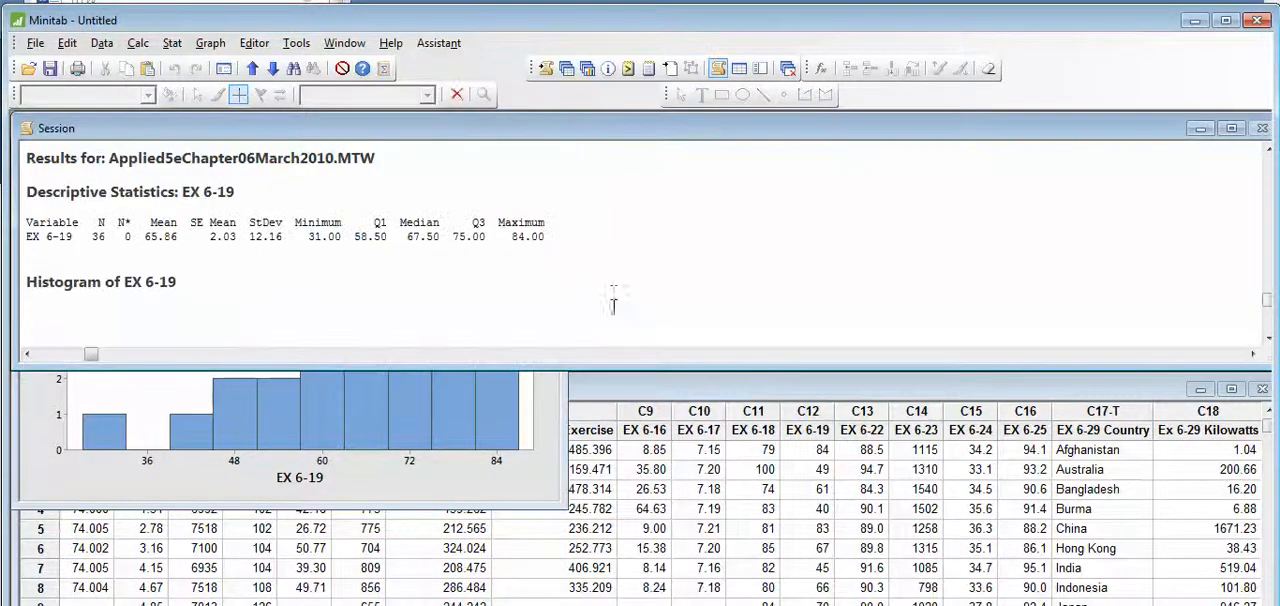
left_click(479, 489)
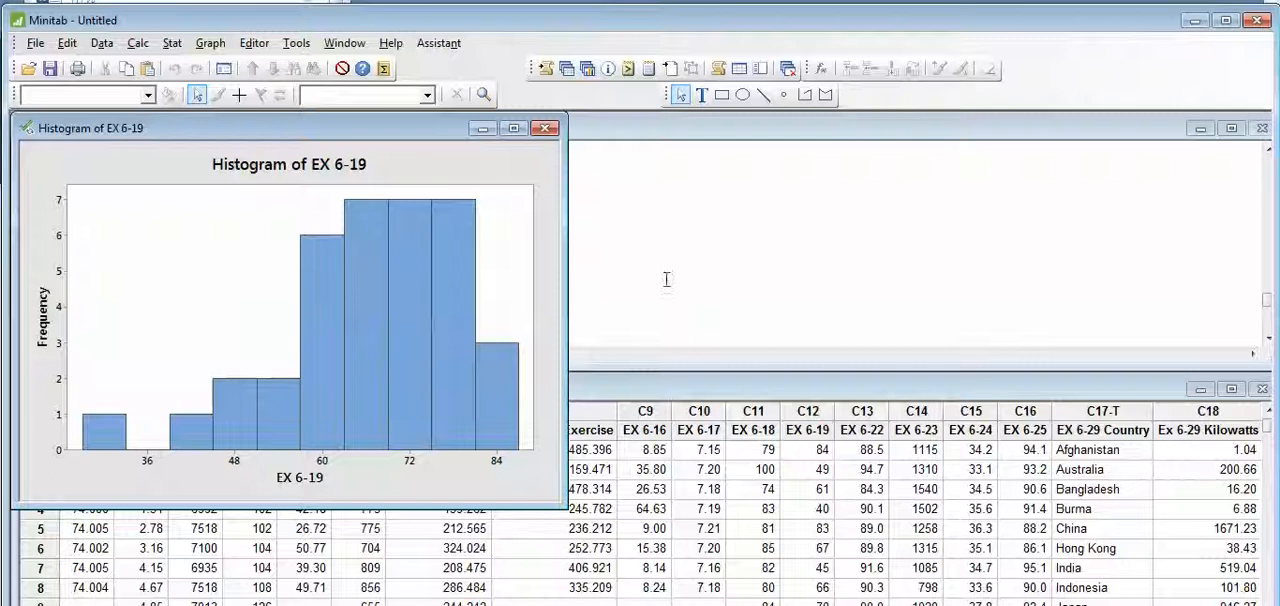
- Close the histogram without saving it, and create a simple dotplot of EX 6-19
left_click(544, 128)
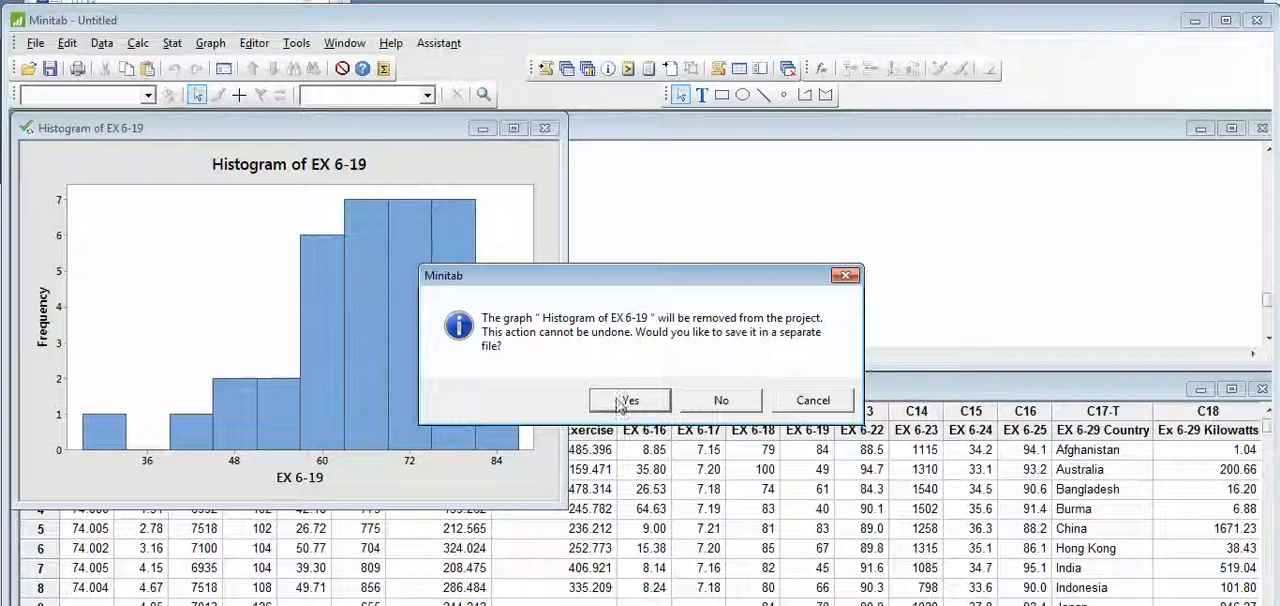
left_click(721, 401)
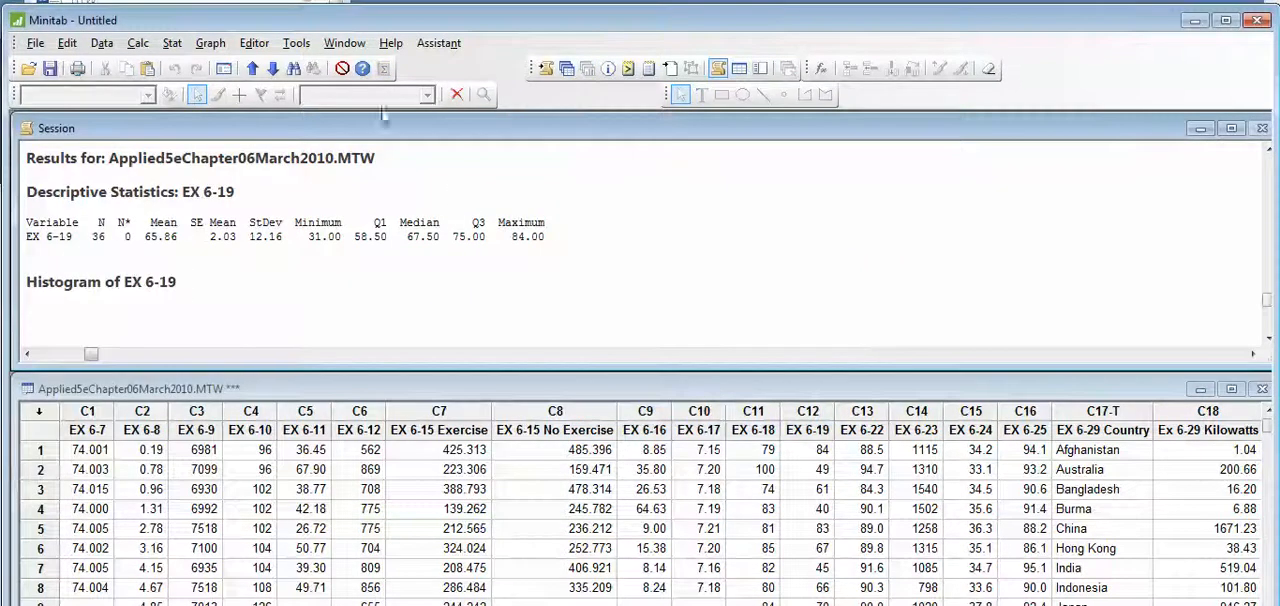
left_click(210, 43)
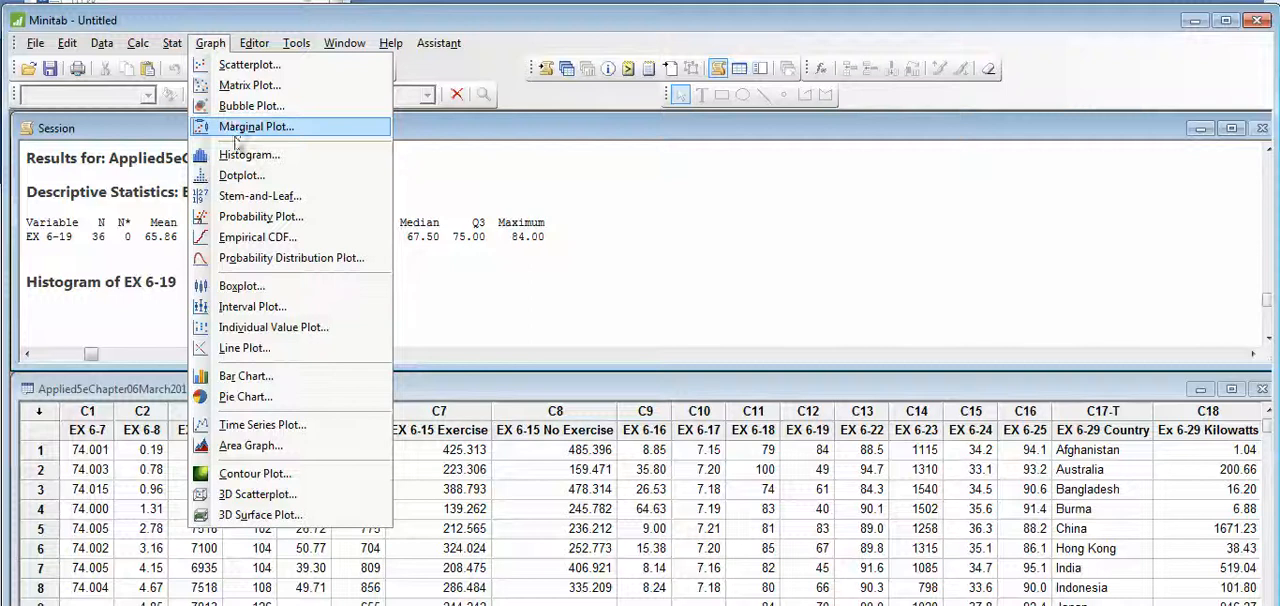
left_click(241, 175)
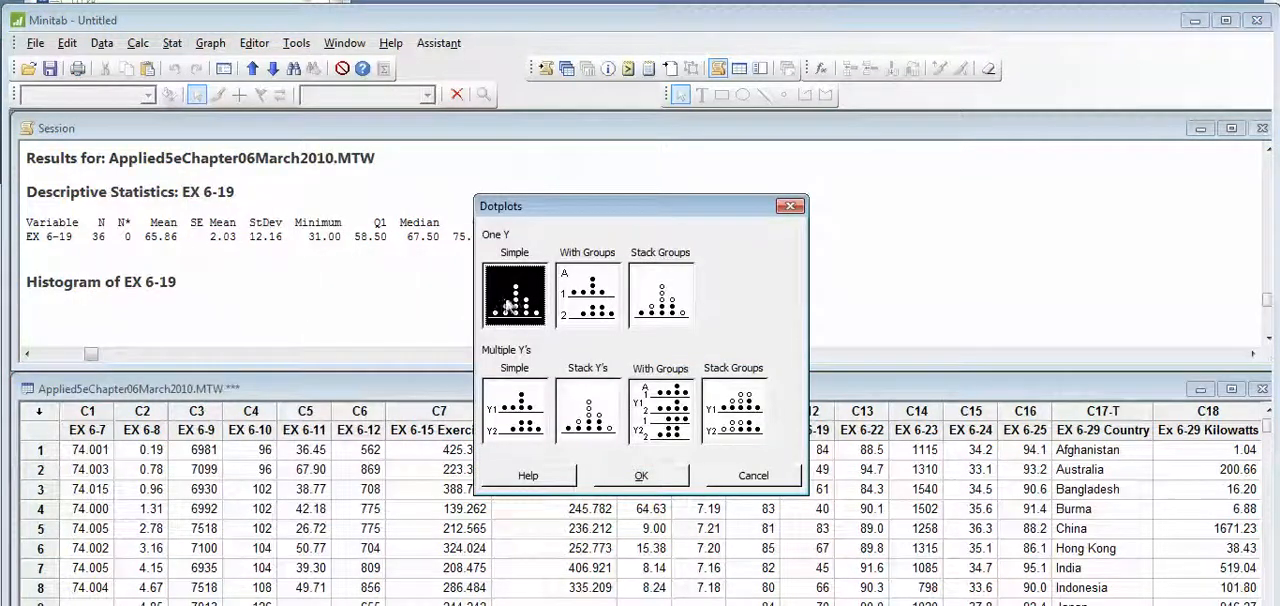
left_click(630, 478)
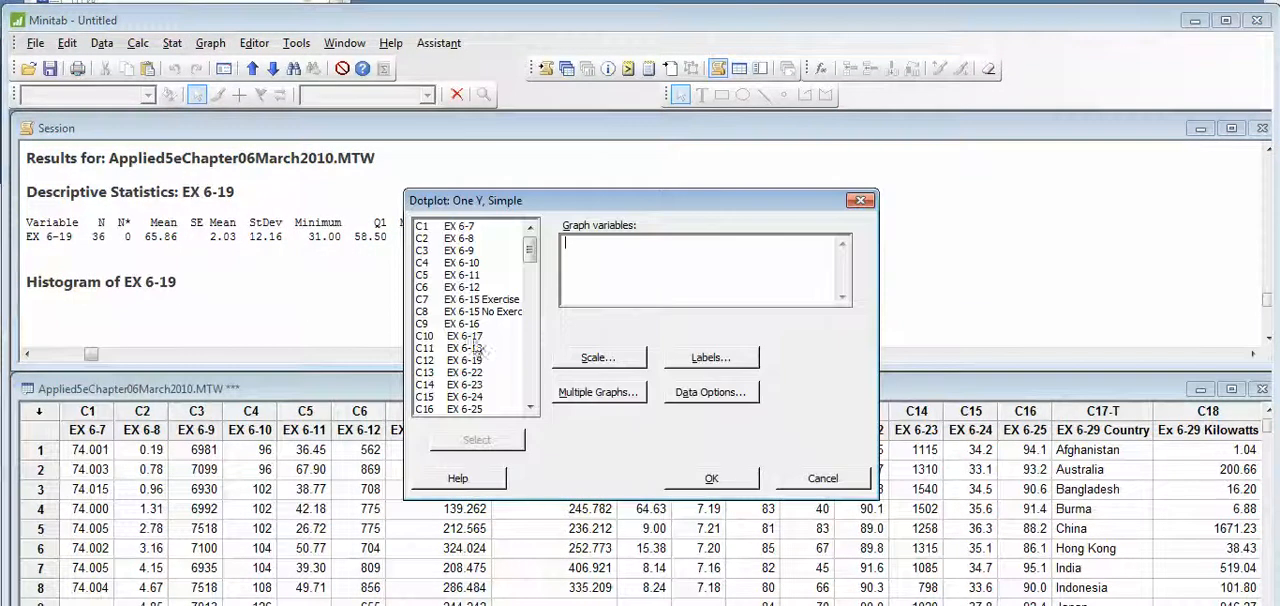
left_click(481, 360)
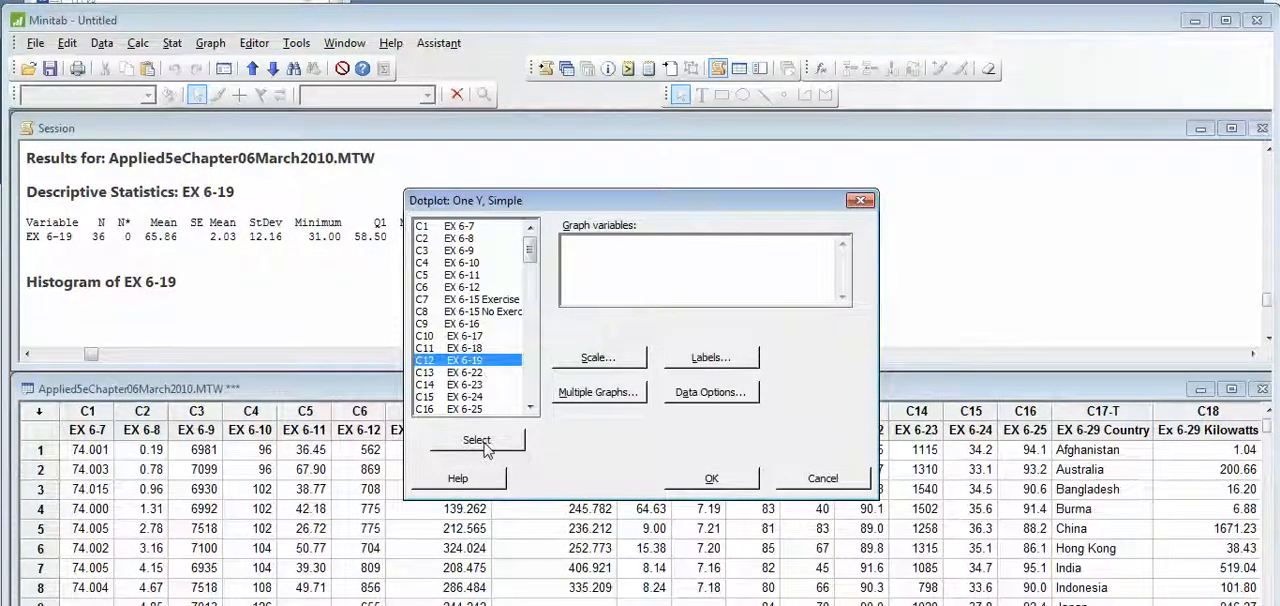
left_click(484, 447)
left_click(691, 482)
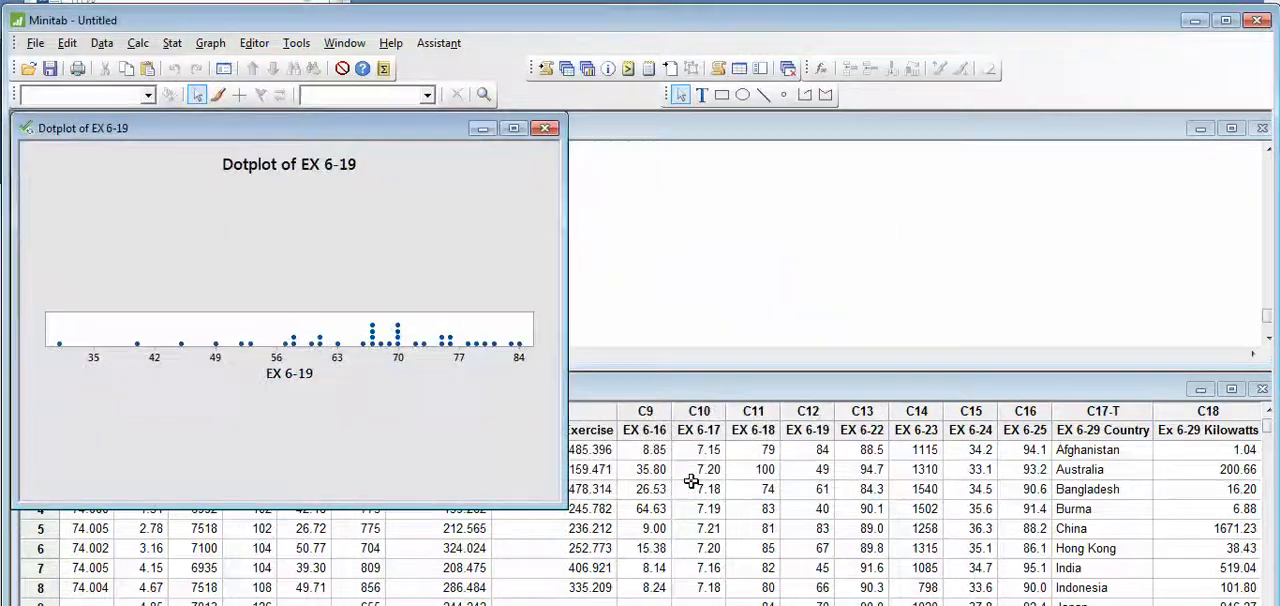
- Close the dotplot without saving it, and create a stem-and-leaf display of EX 6-19
left_click(544, 128)
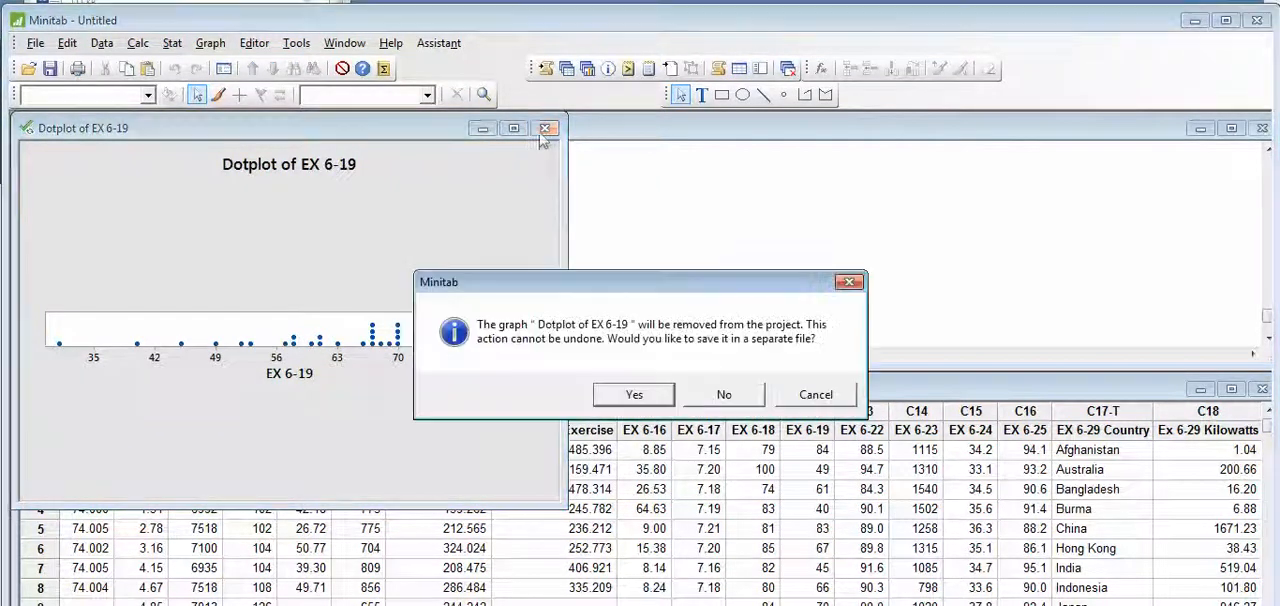
left_click(703, 404)
left_click(220, 46)
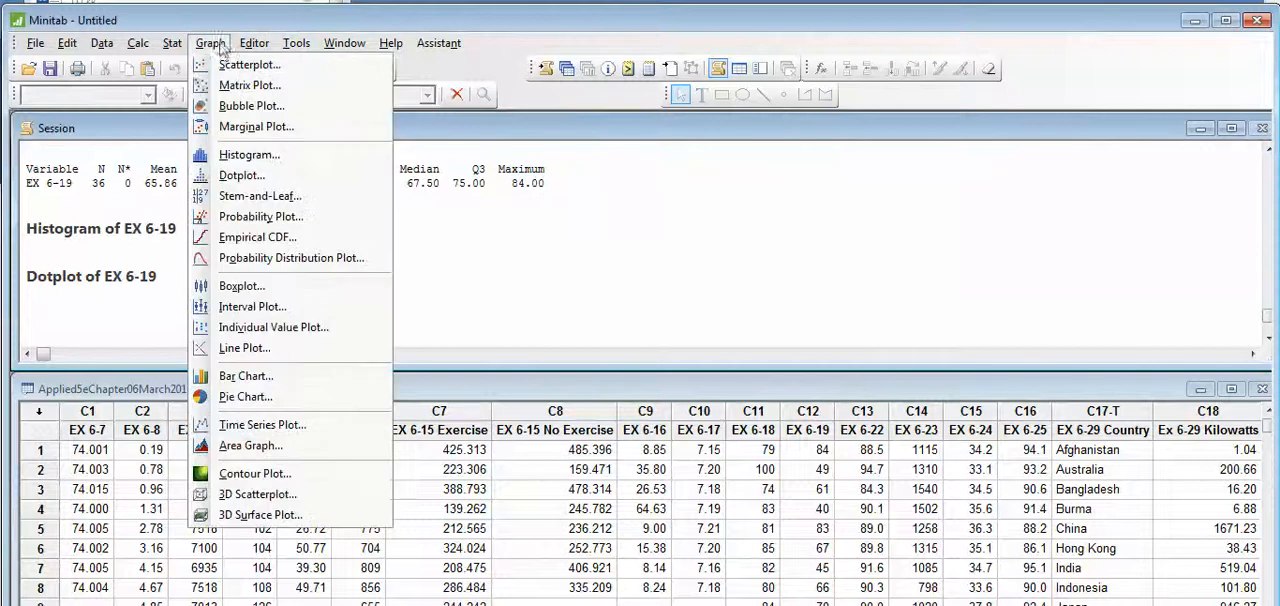
left_click(276, 198)
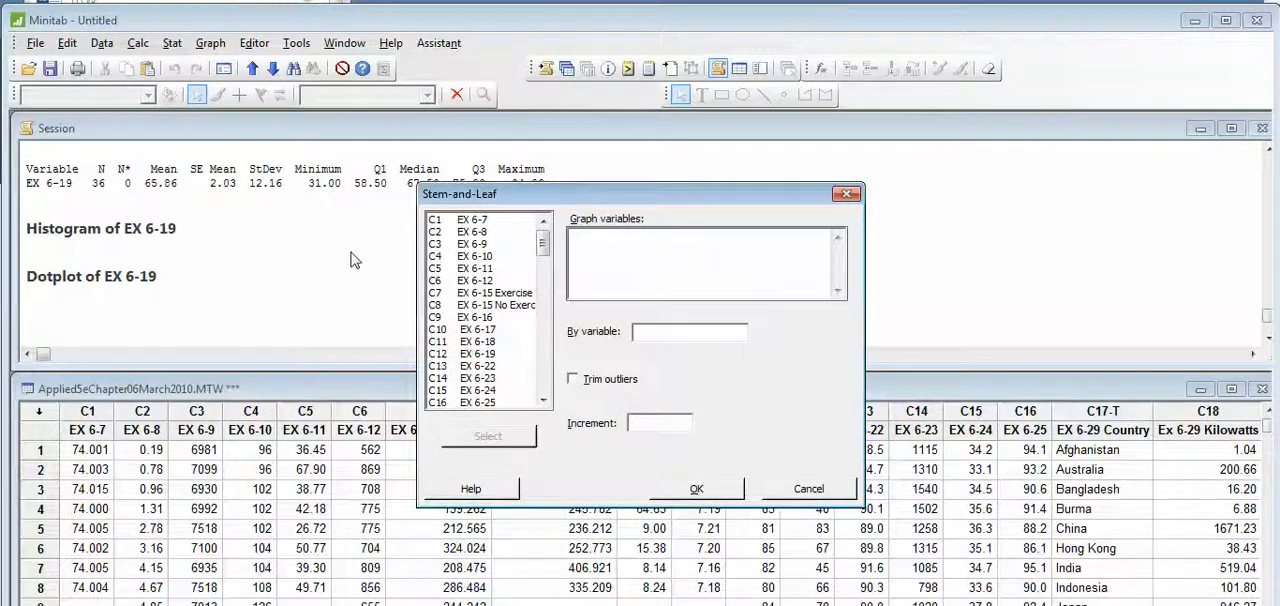
left_click(489, 354)
left_click(700, 492)
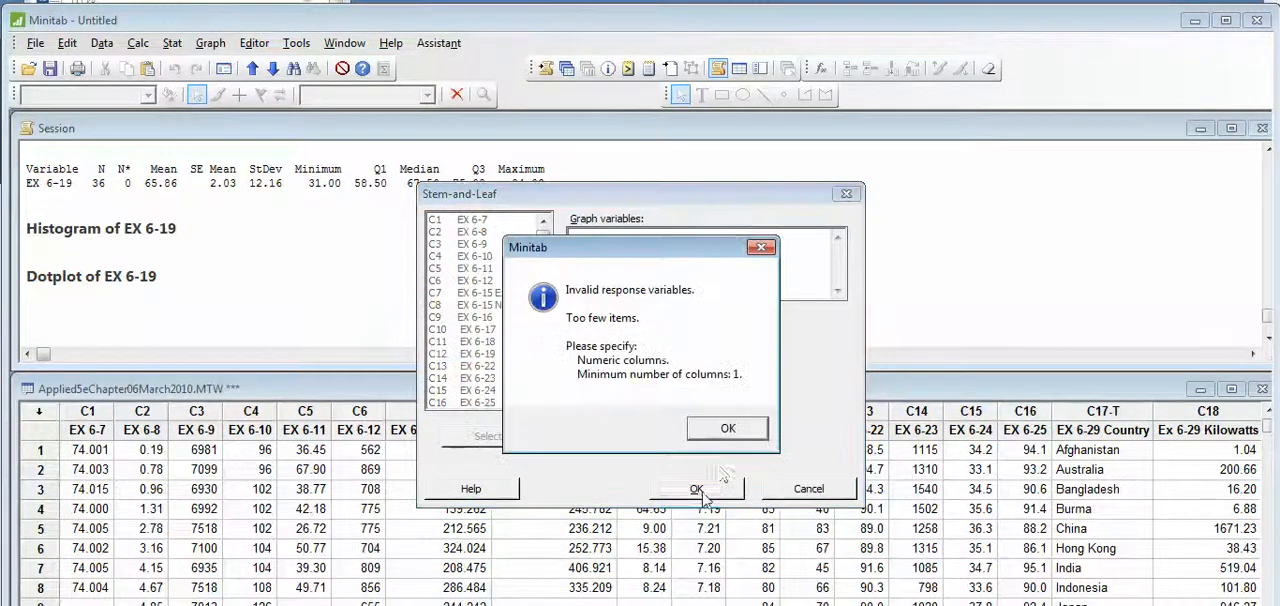
left_click(727, 429)
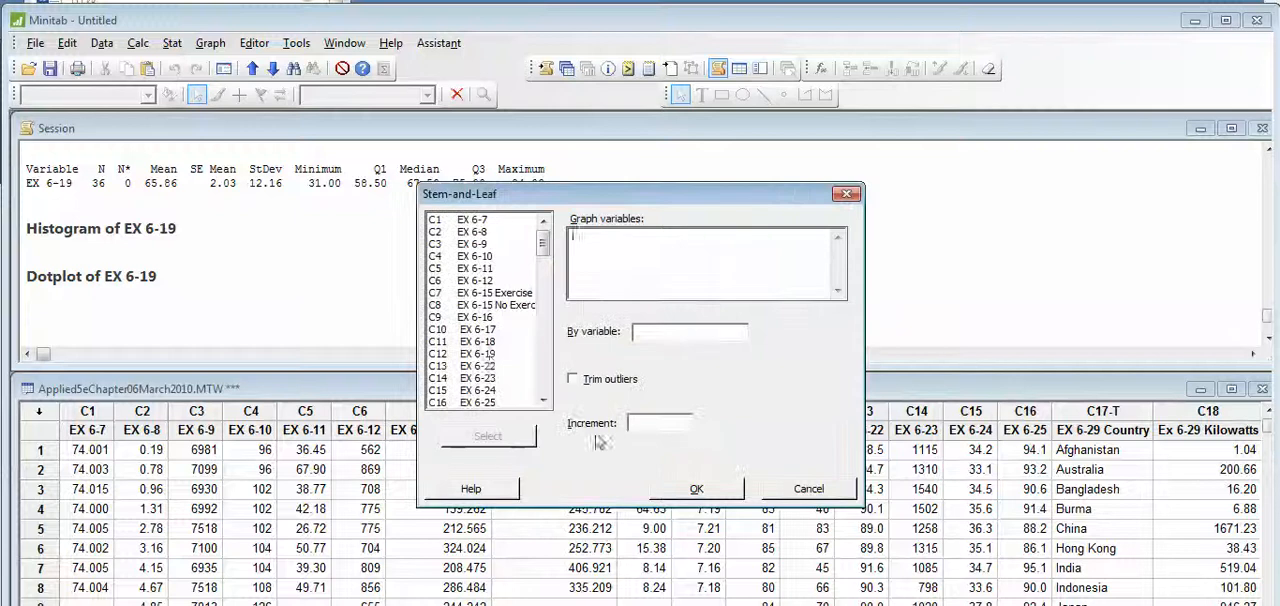
left_click(490, 355)
left_click(490, 437)
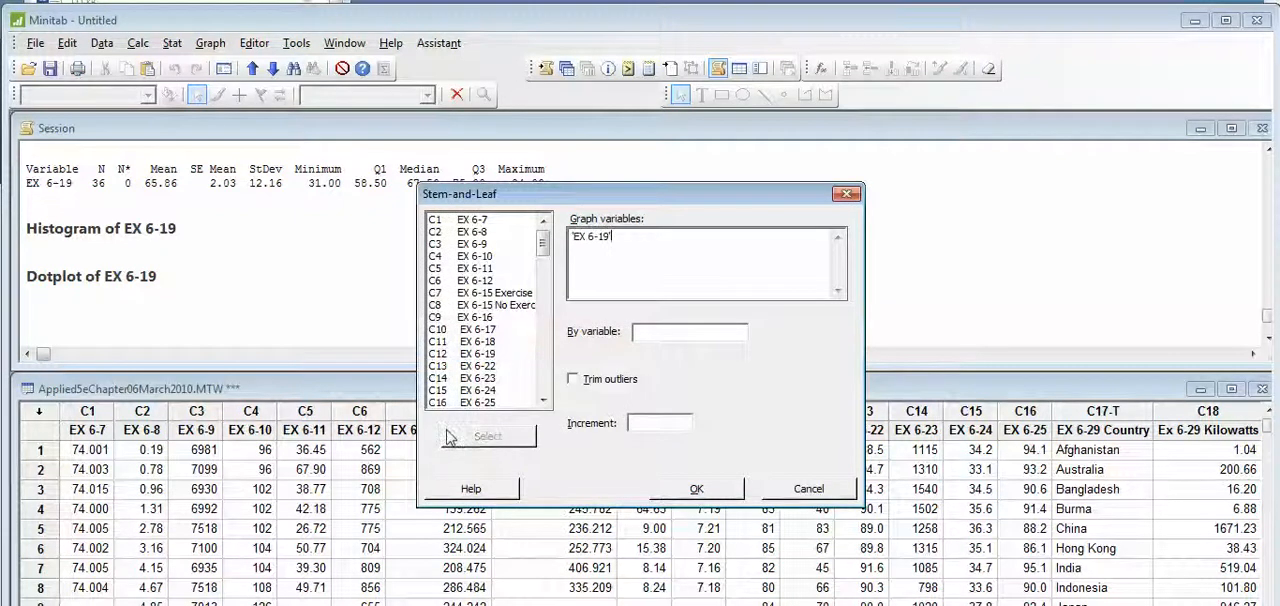
left_click(699, 490)
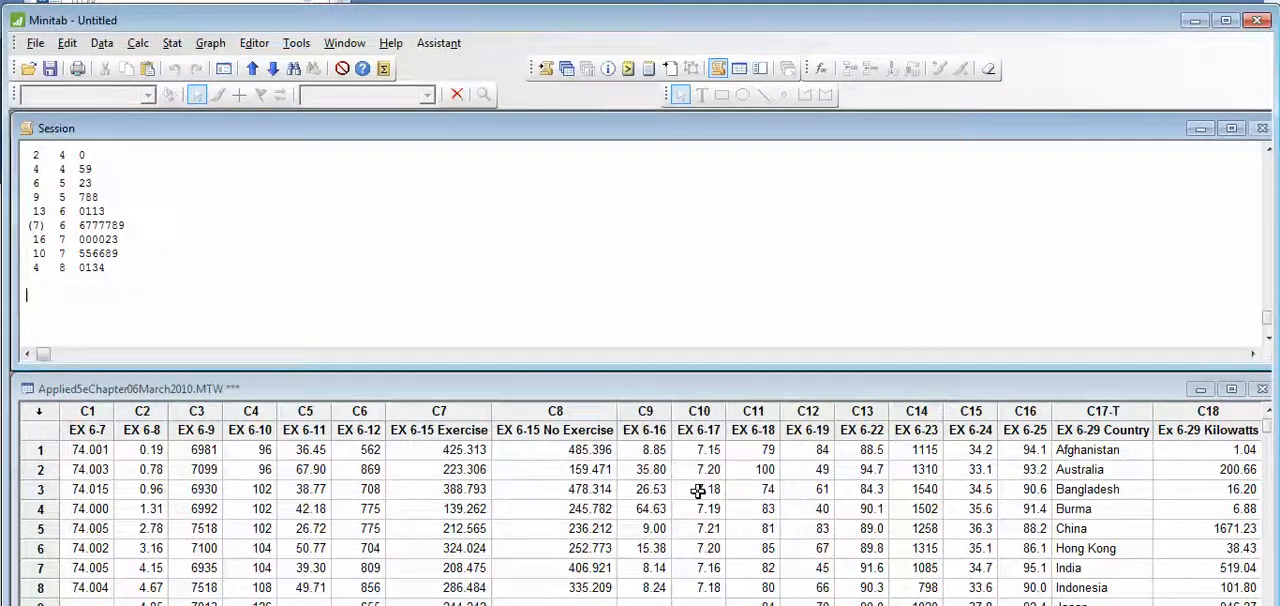
- Copy the complete stem-and-leaf display of EX 6-19 from the session output into a new blank Word document
scroll(194, 277, "up", 4)
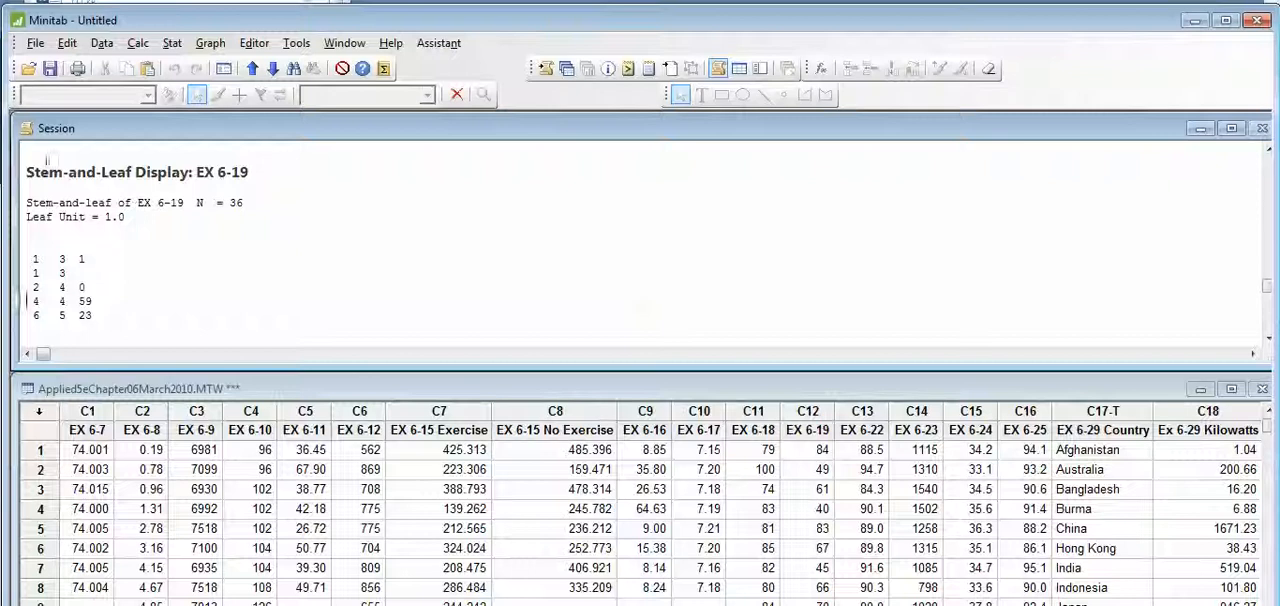
left_click_drag(26, 168, 275, 360)
key("ctrl+c")
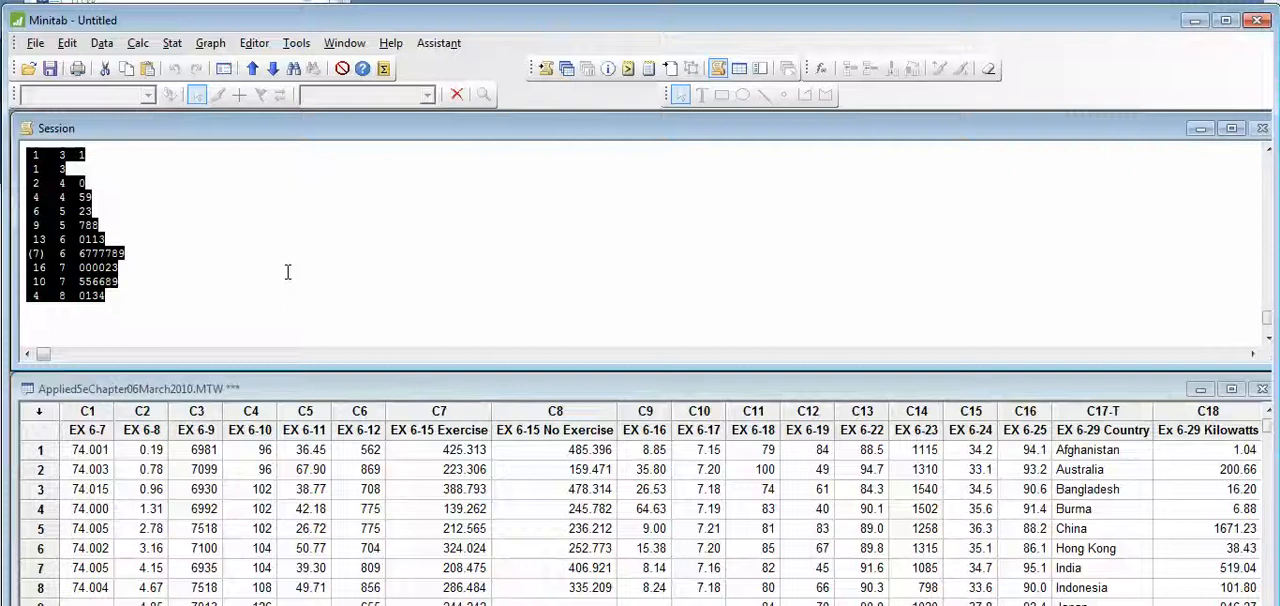
key("super")
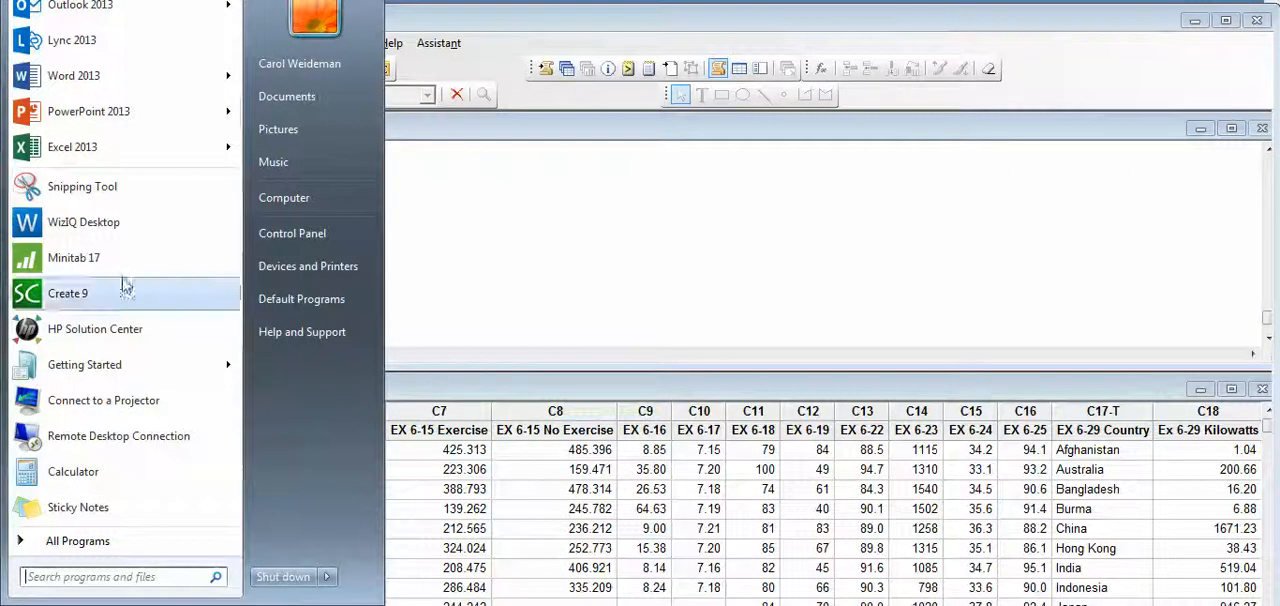
left_click(100, 80)
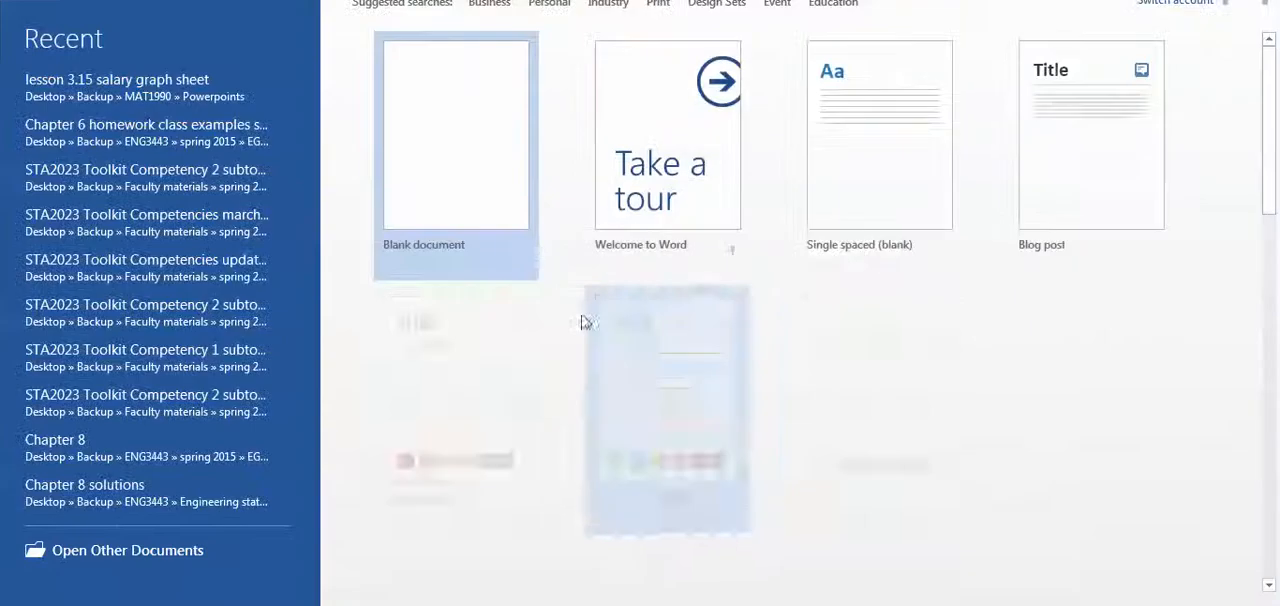
left_click(457, 134)
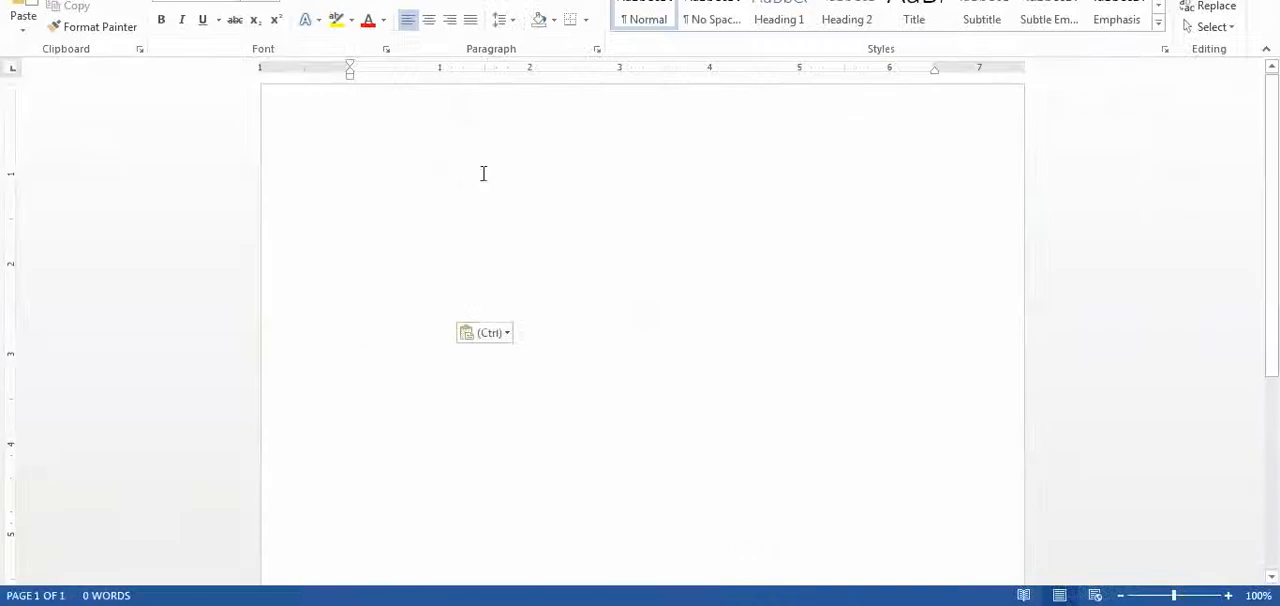
key("ctrl+v")
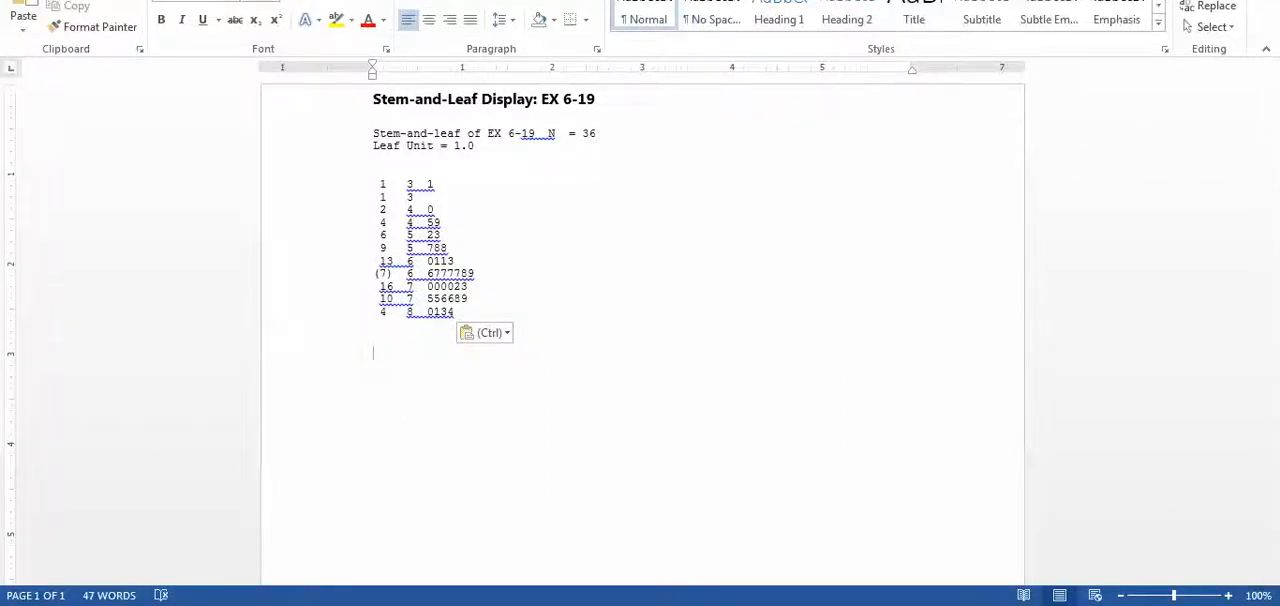
- Switch back to Minitab and create a single probability plot of EX 6-19 with the default distribution settings
key("alt+Tab")
left_click(582, 282)
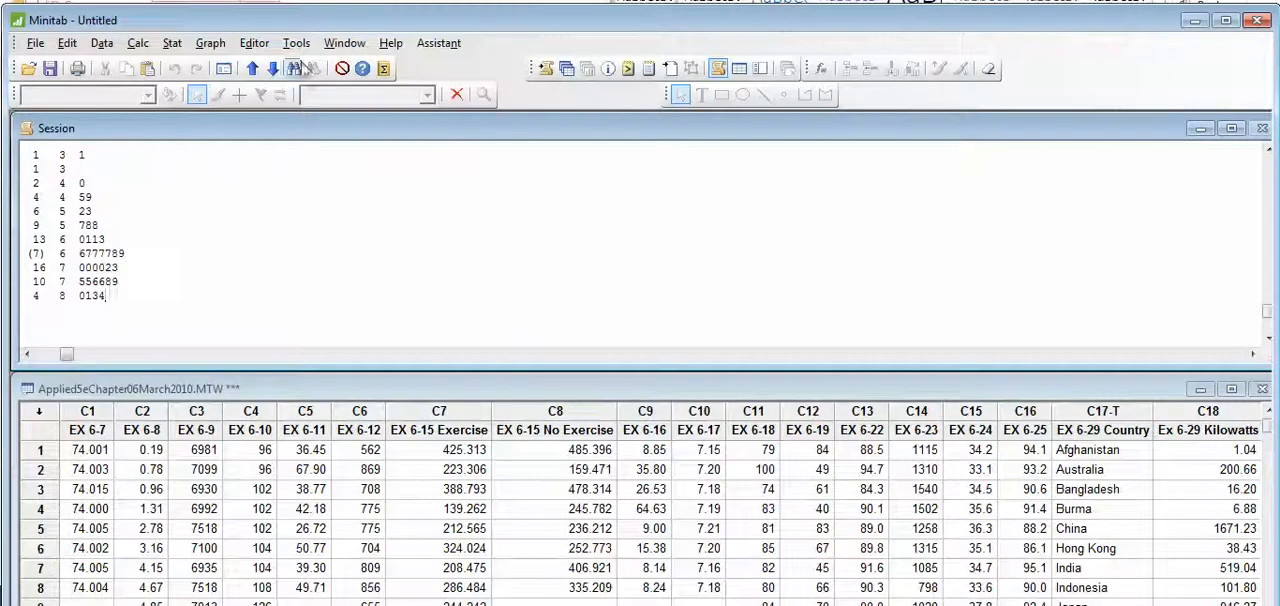
left_click(216, 45)
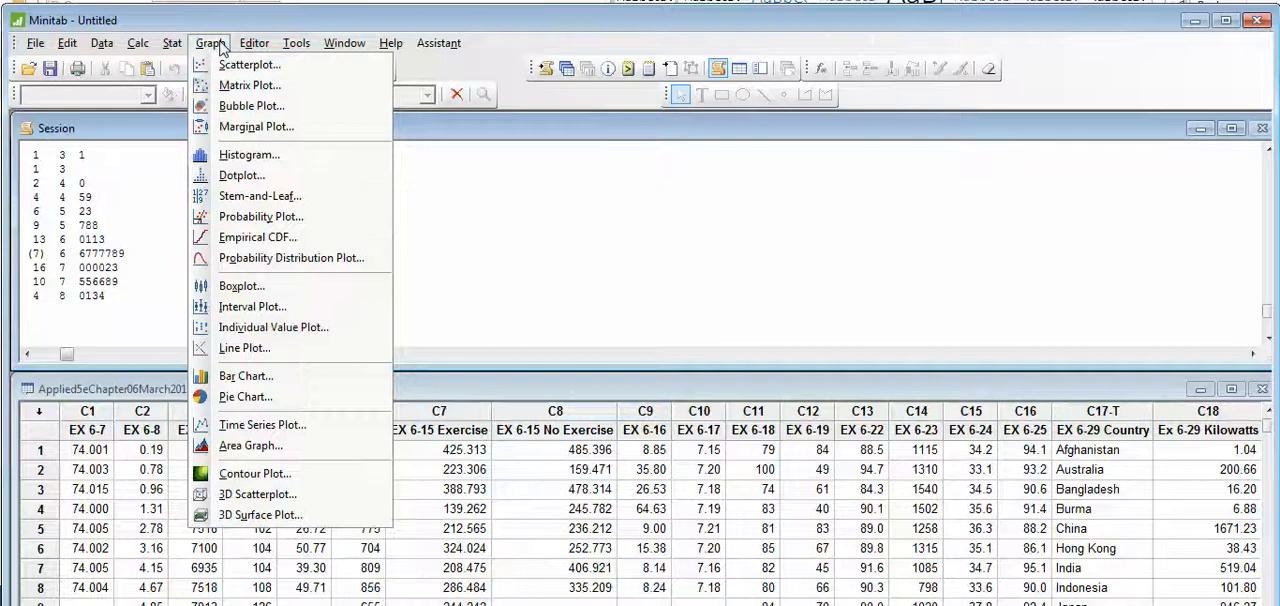
left_click(252, 217)
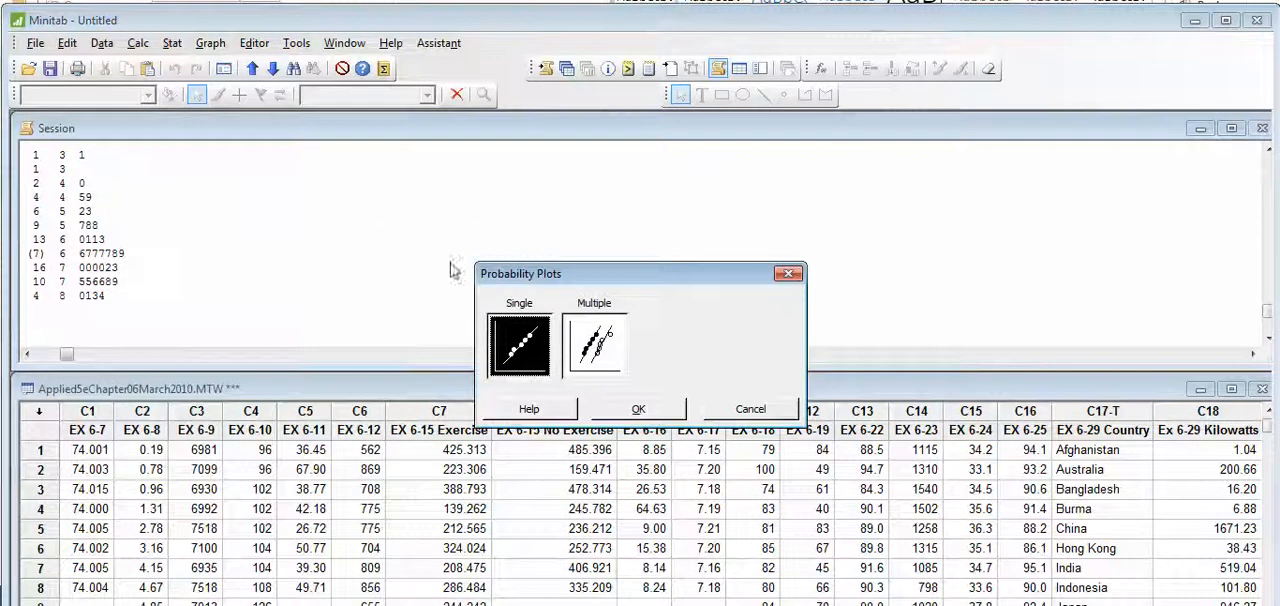
left_click(529, 409)
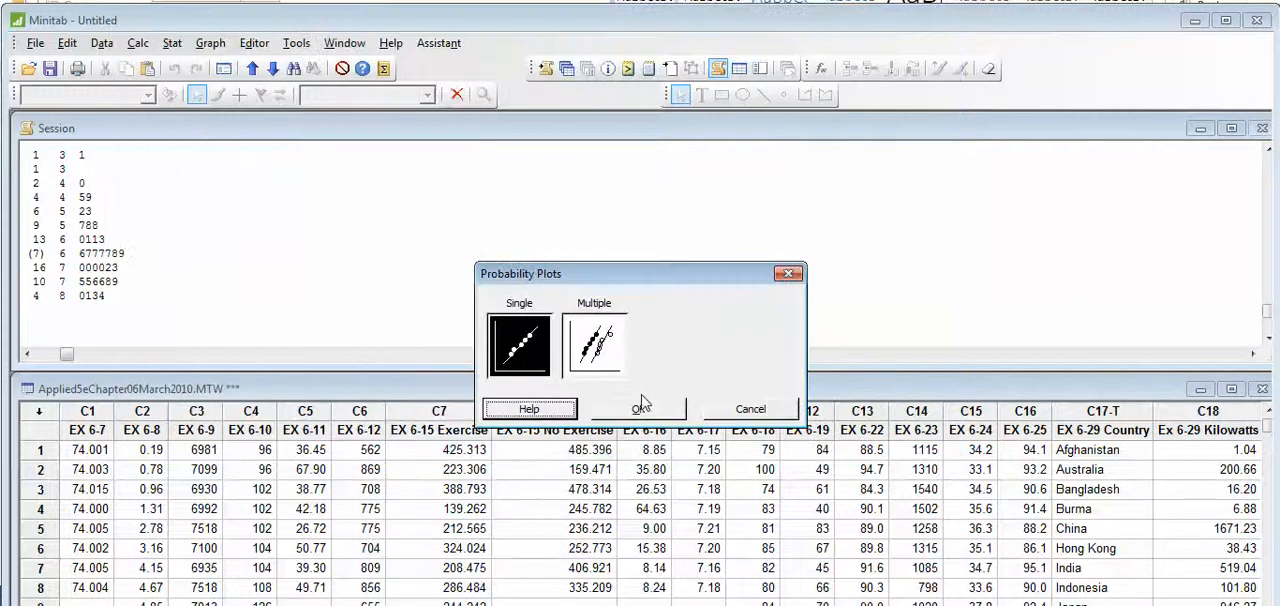
left_click(640, 406)
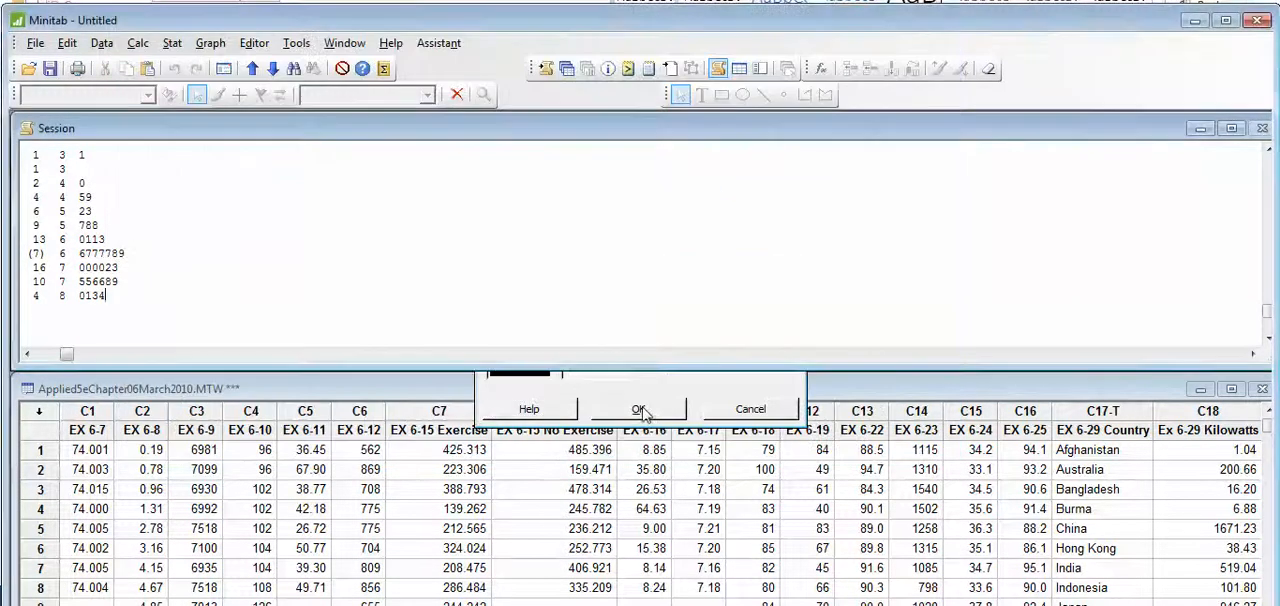
left_click(465, 358)
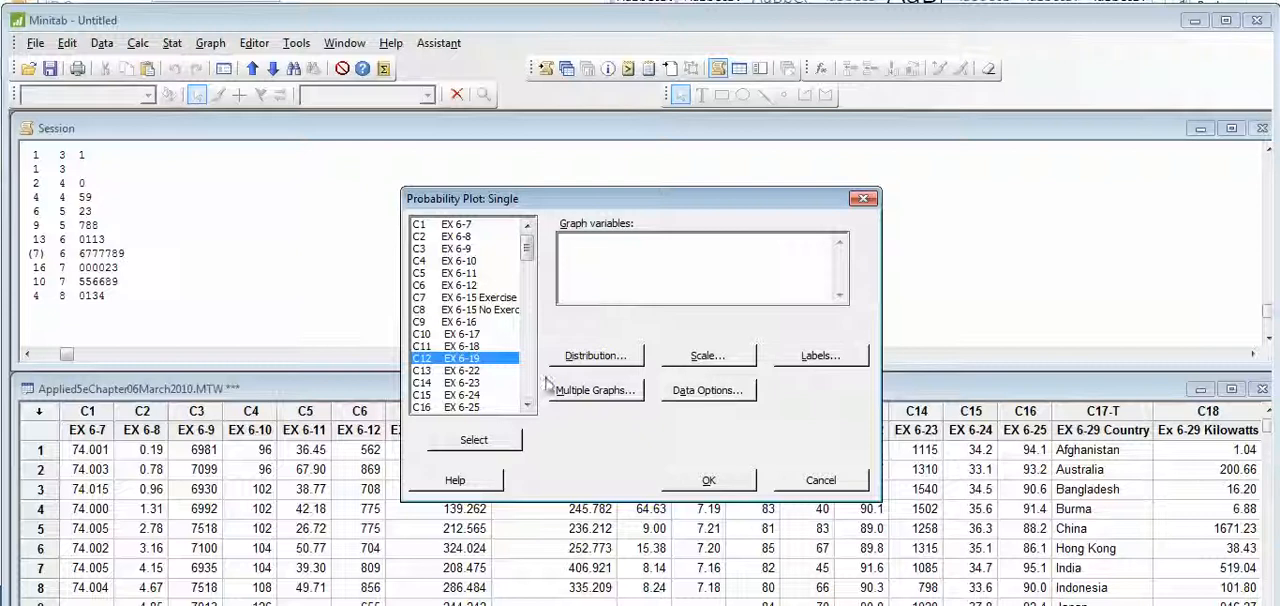
left_click(515, 440)
left_click(700, 482)
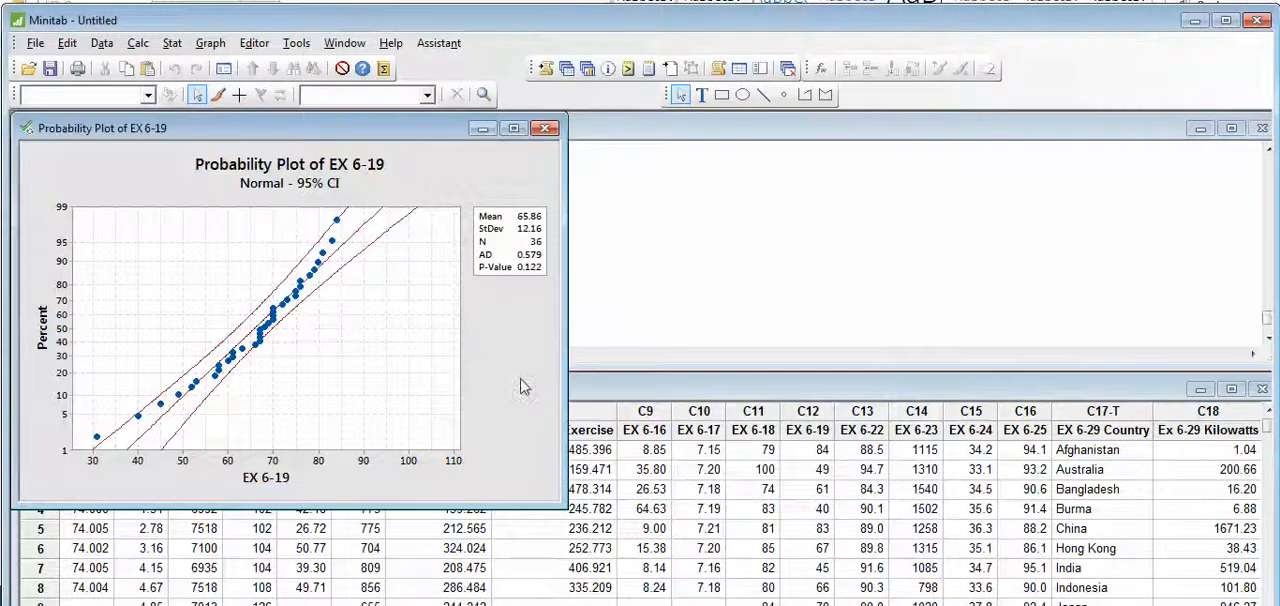
- Close the probability plot without saving it, and set up a simple time series plot with EX 6-19 as the series
left_click(544, 128)
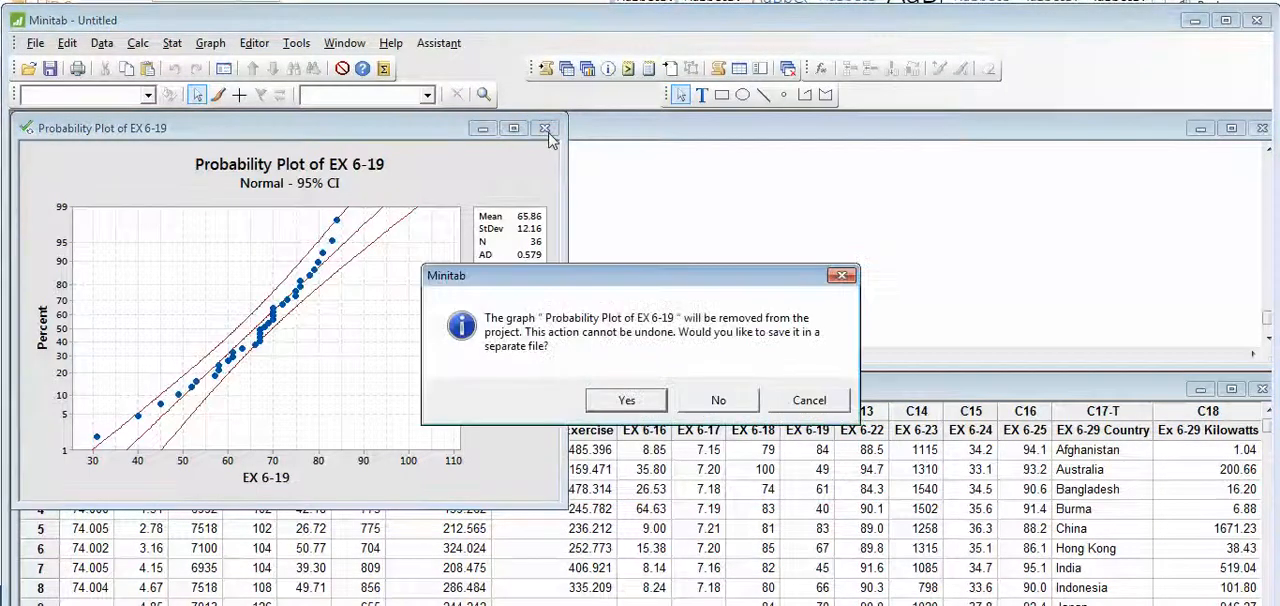
left_click(696, 399)
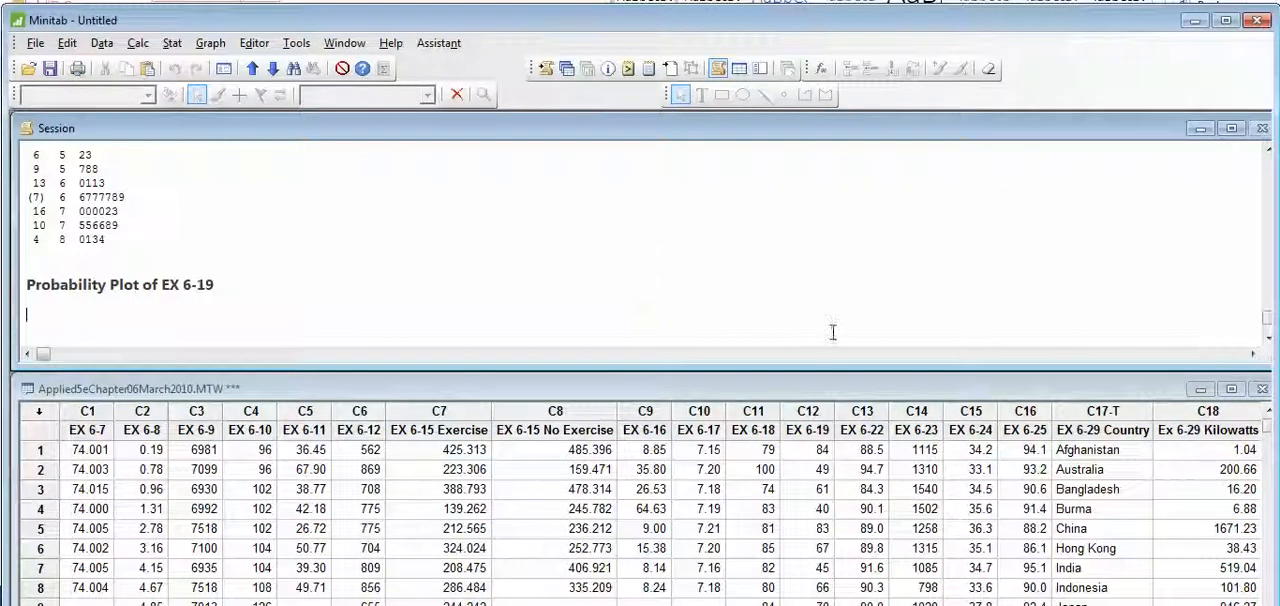
left_click(211, 45)
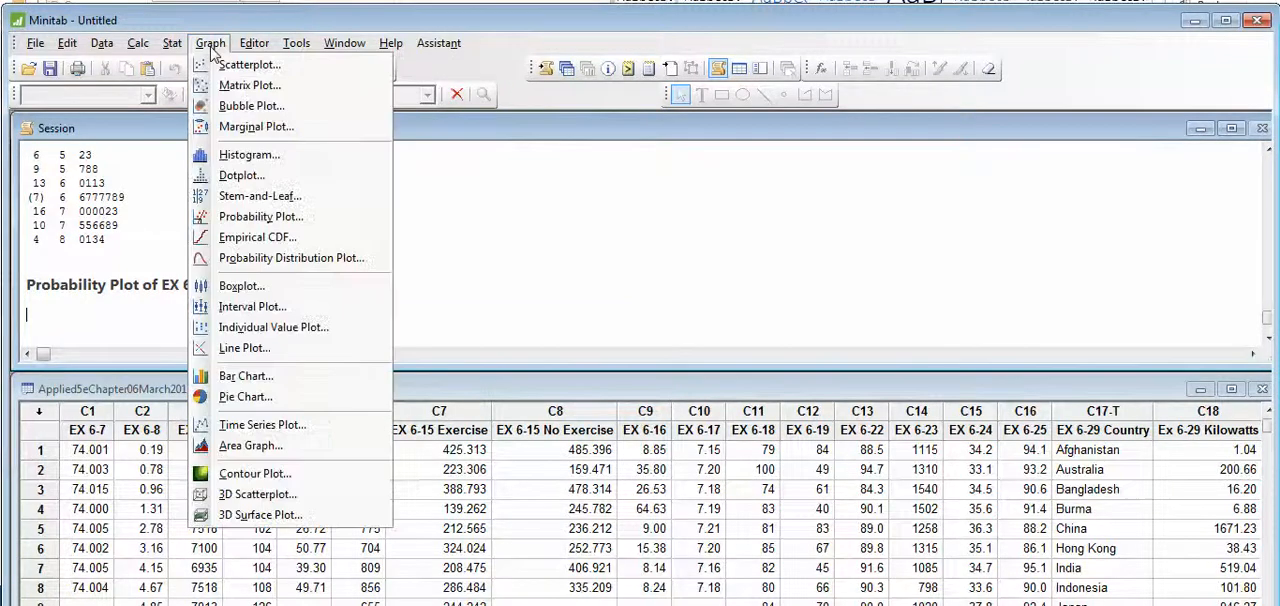
left_click(251, 428)
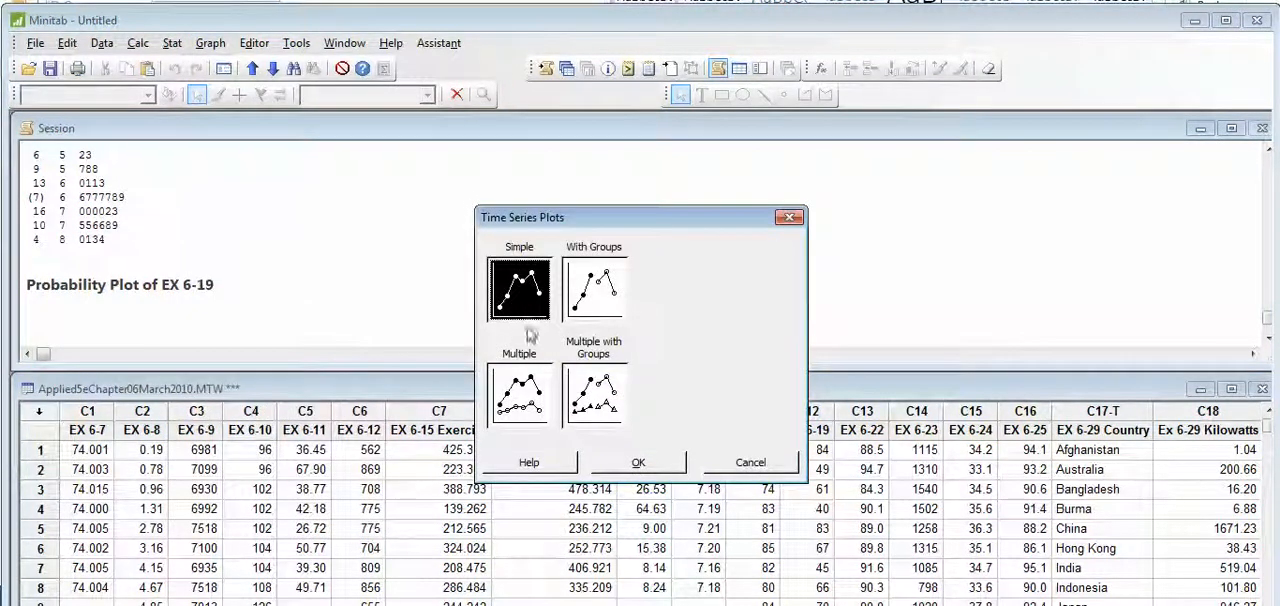
left_click(636, 466)
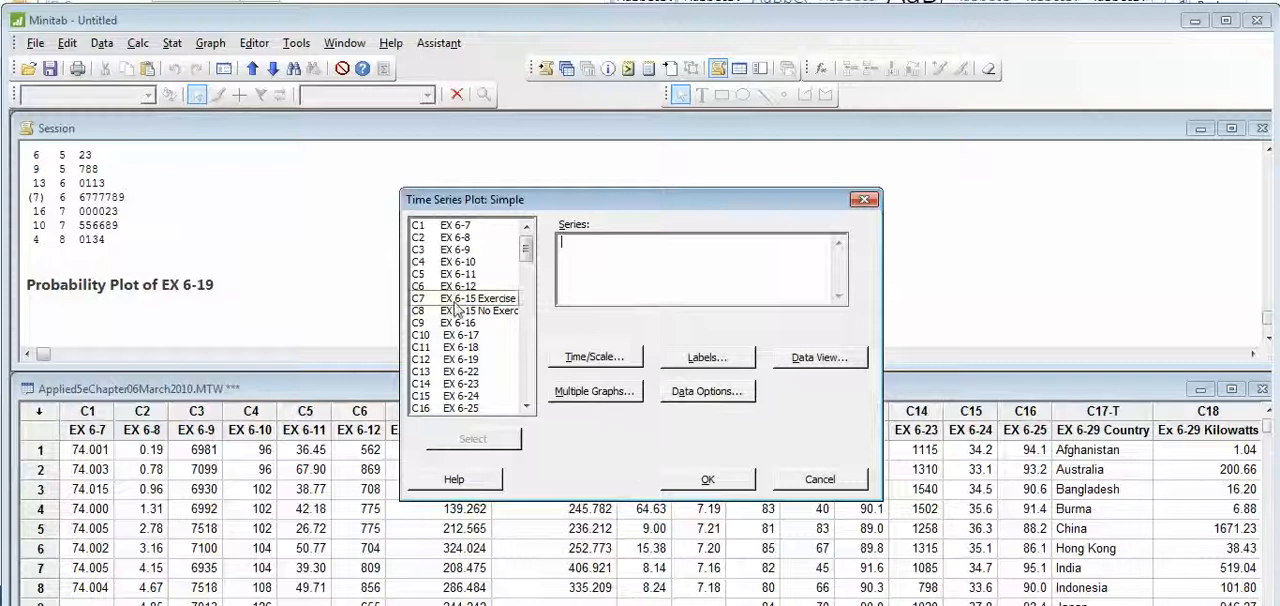
left_click(460, 359)
left_click(473, 442)
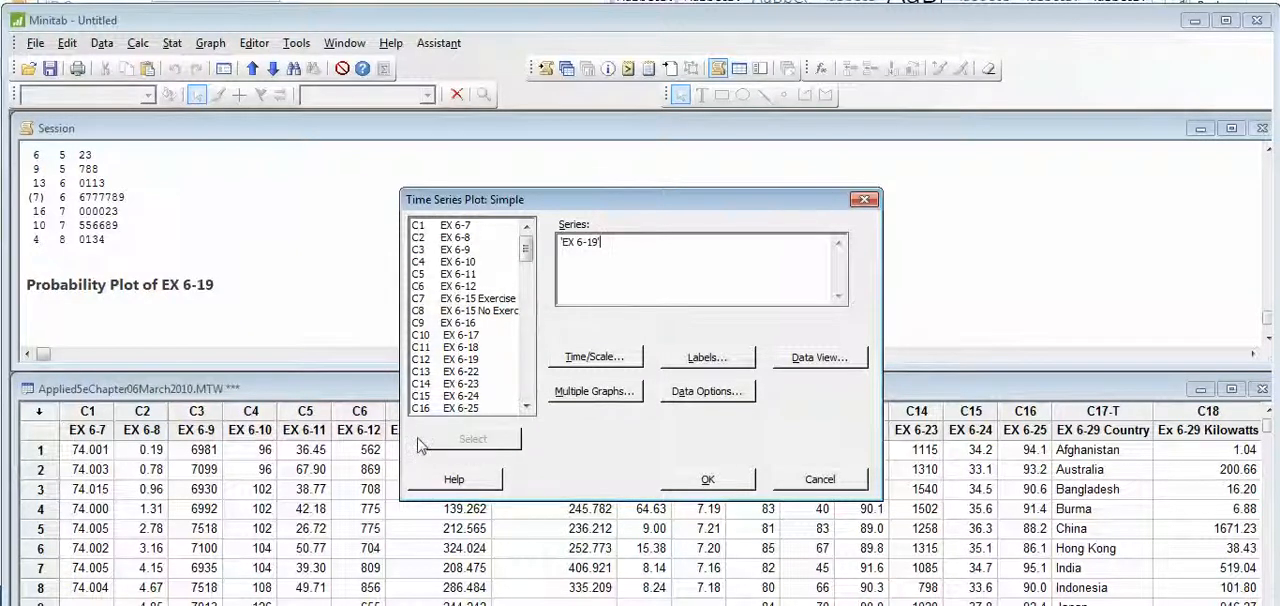
- Set the plot's time scale to Calendar with Day as the unit, and generate the time series plot
left_click(597, 358)
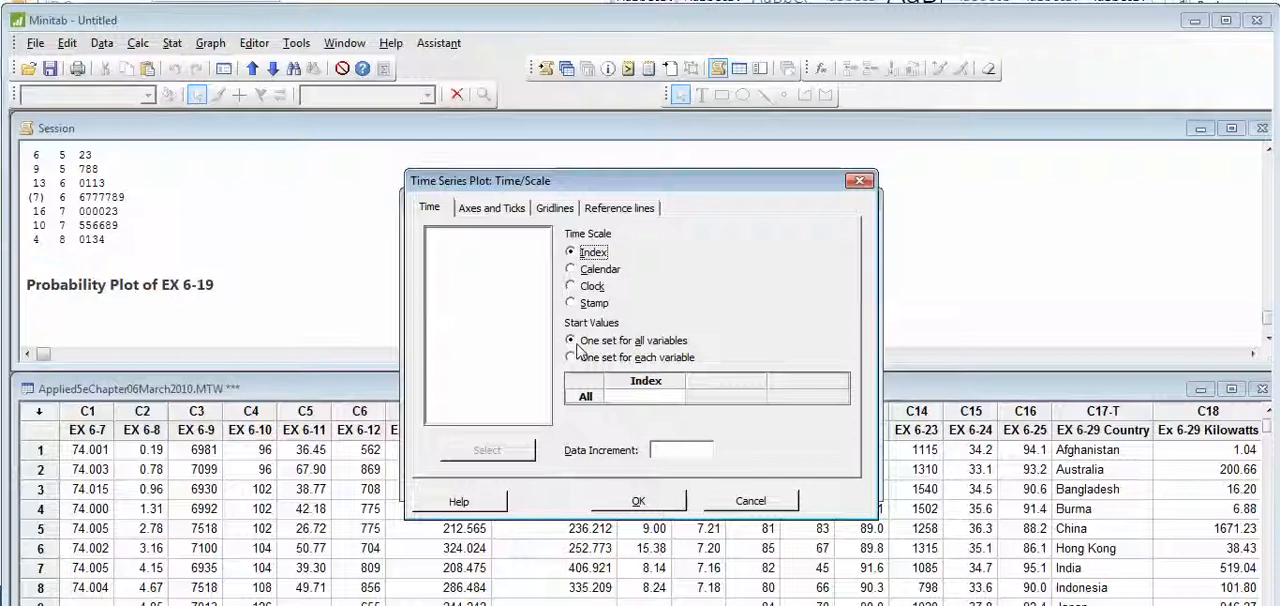
left_click(572, 270)
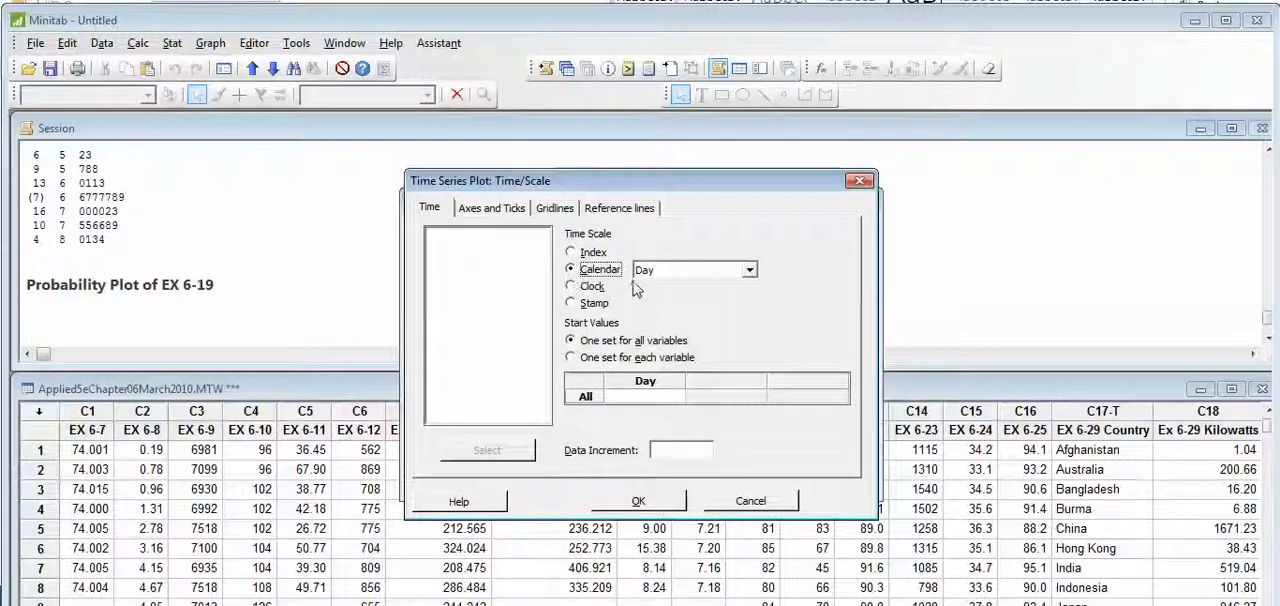
left_click(645, 503)
left_click(708, 479)
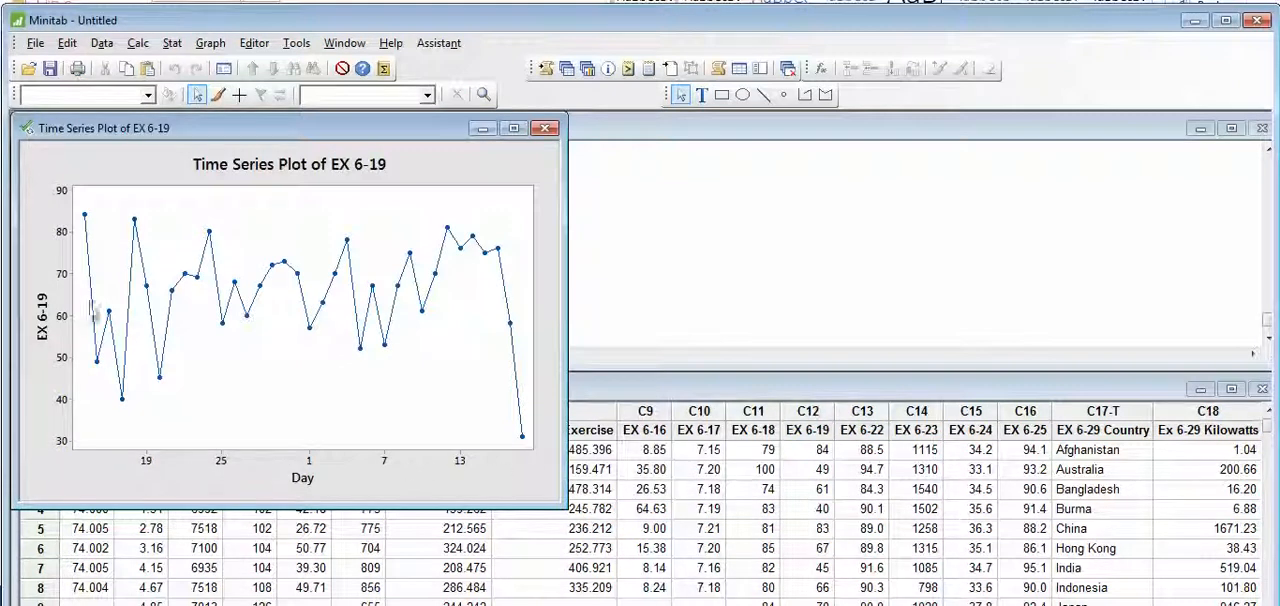
- Close the time series plot without saving it, and exit Minitab without saving the project
left_click(545, 128)
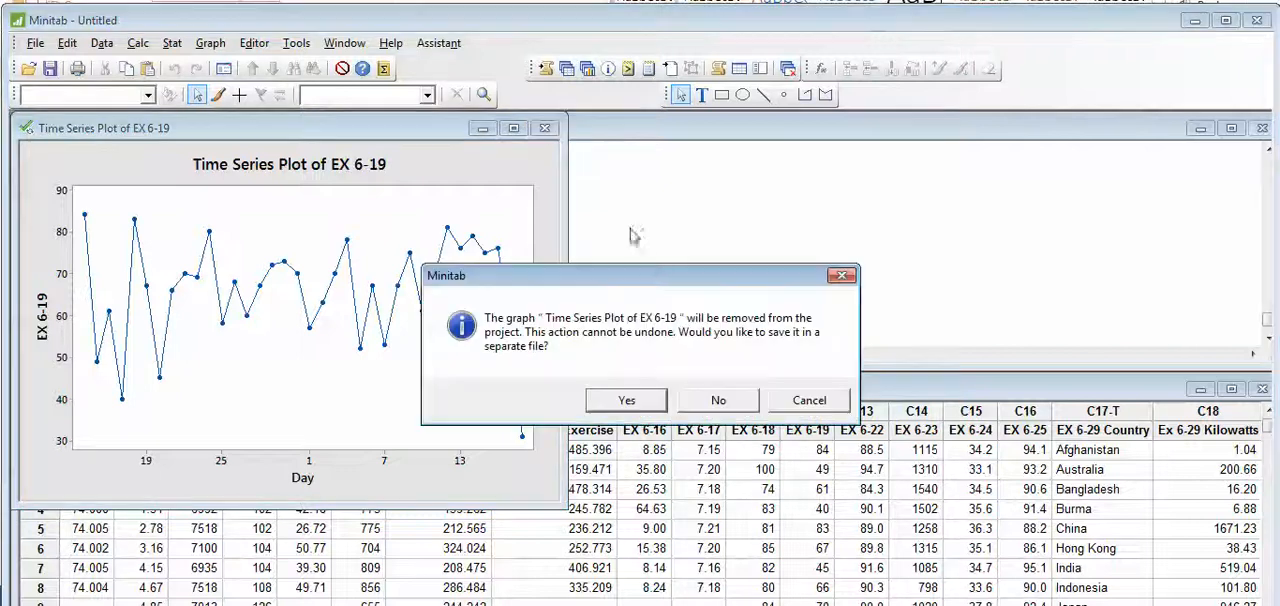
left_click(716, 399)
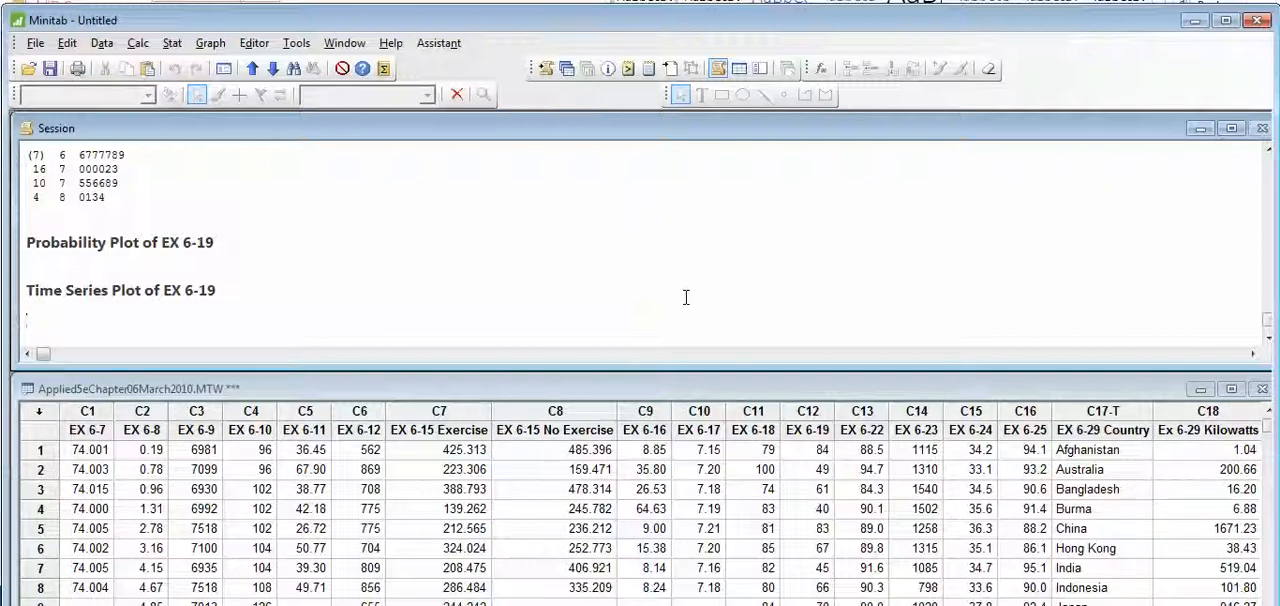
left_click(392, 45)
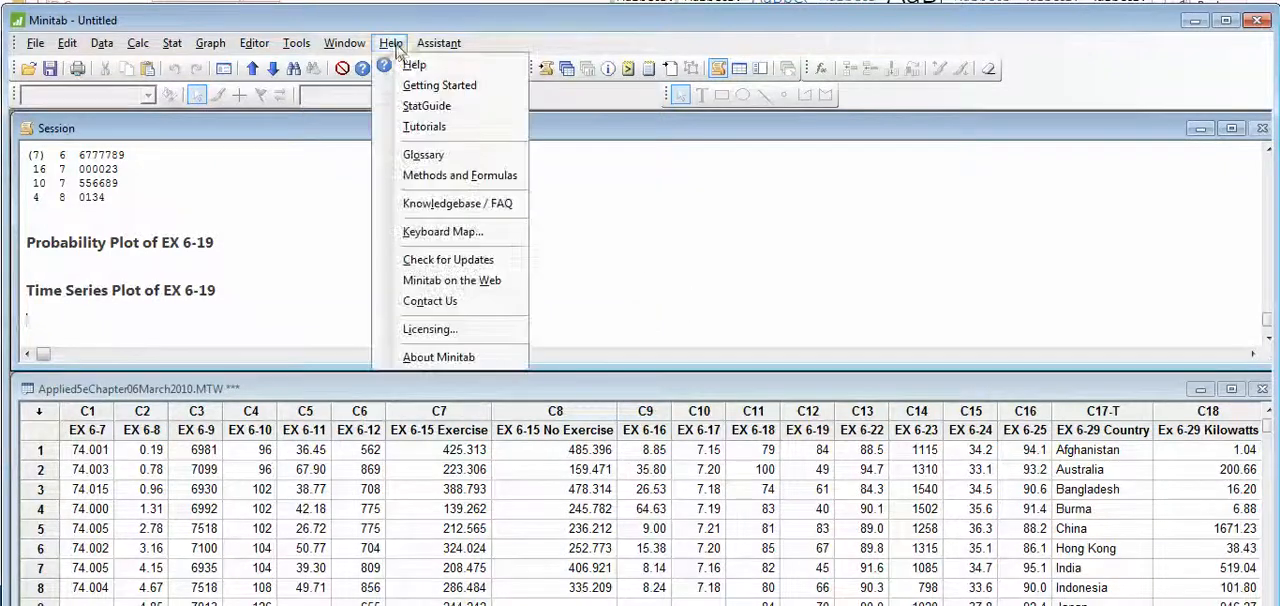
left_click(616, 218)
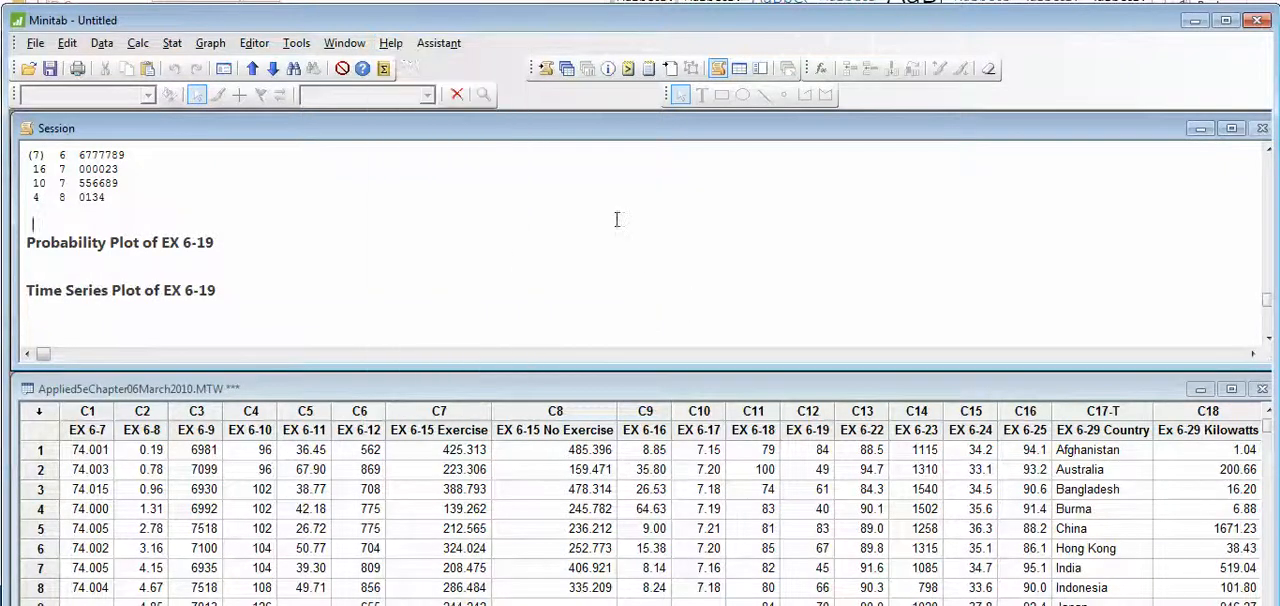
left_click(1258, 22)
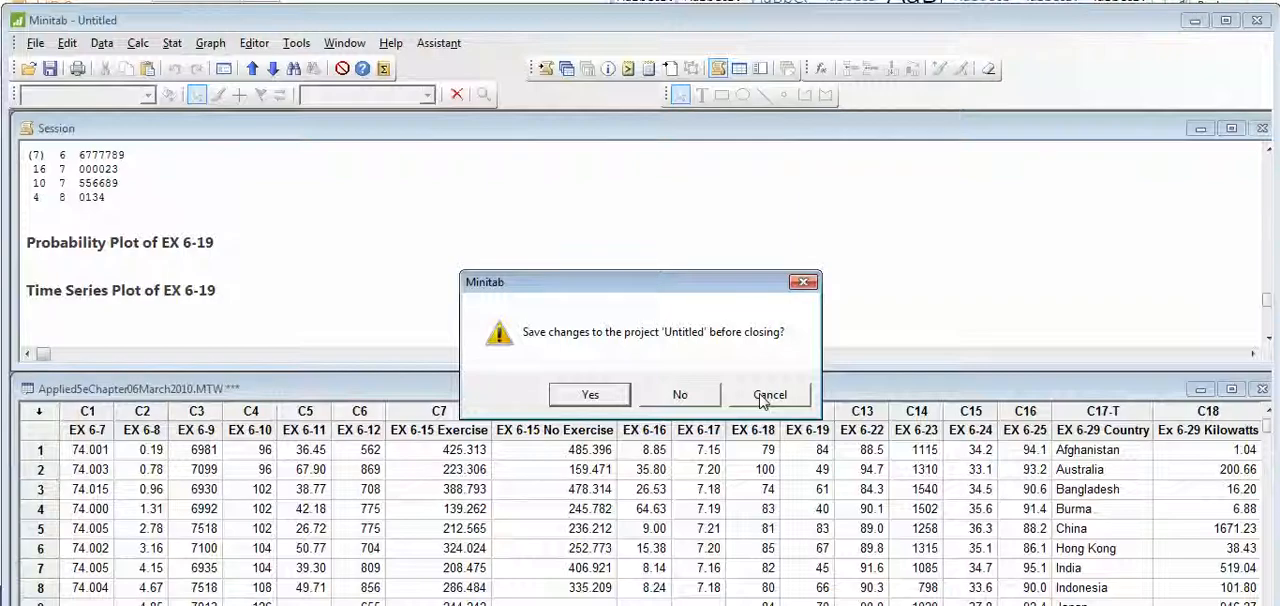
left_click(703, 395)
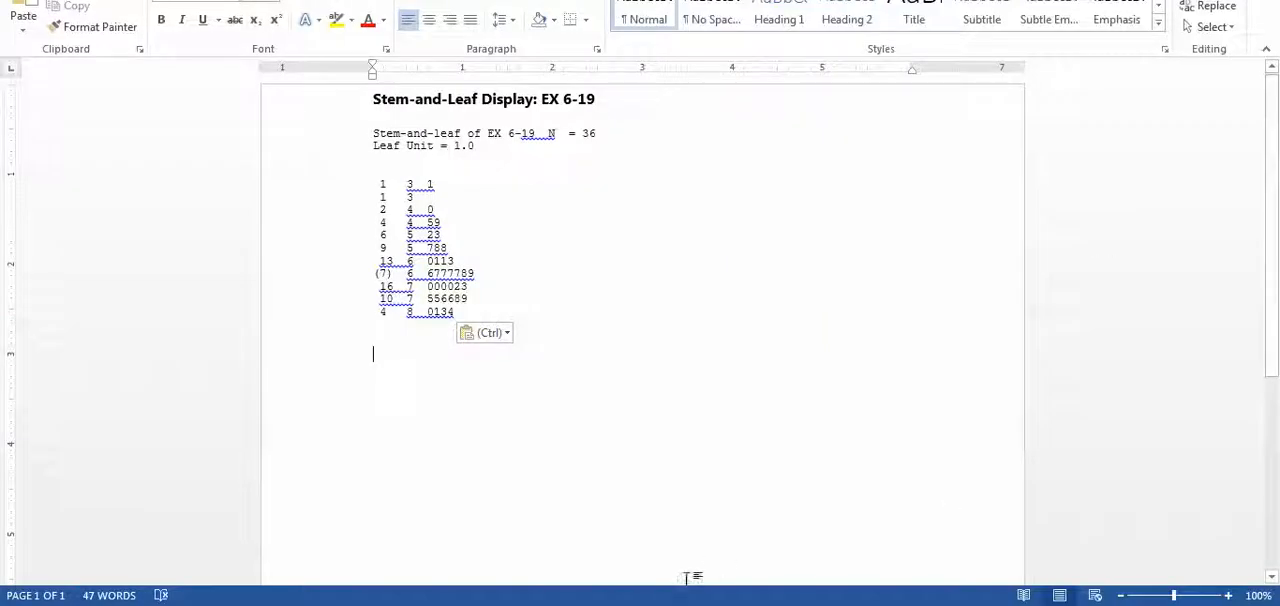
- Switch to the browser, find the Chapter 6 Excel file in the Minitab datasets, and download and open Applied5eChapter06March2010.xlsx
mouse_move(608, 598)
left_click(516, 548)
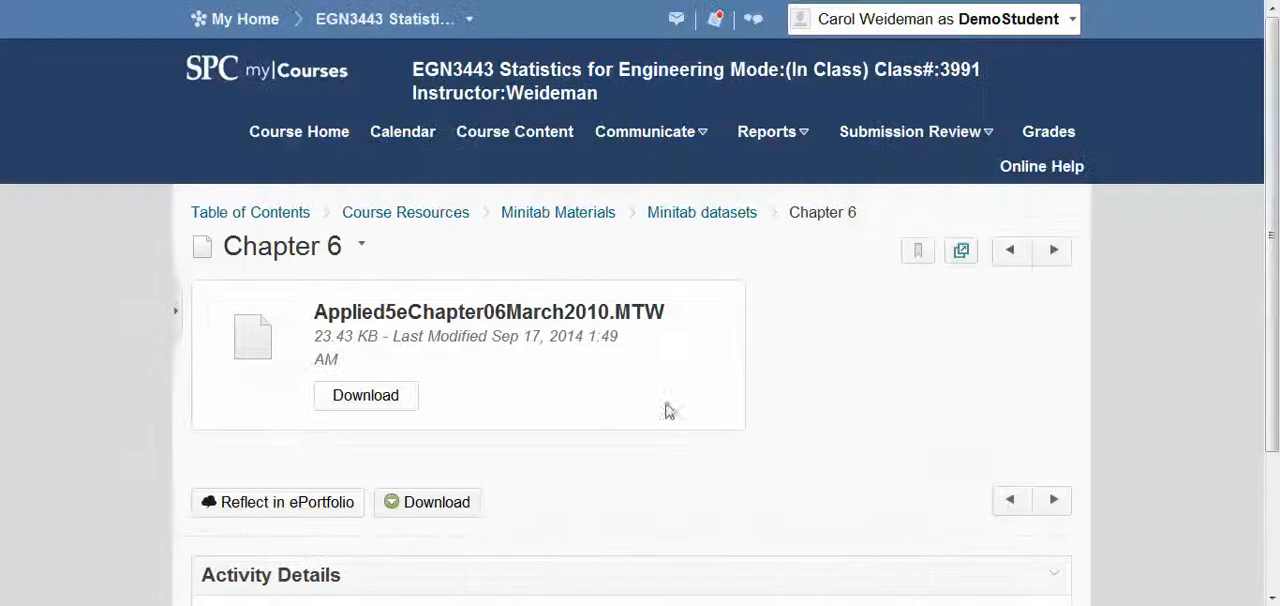
left_click(724, 213)
scroll(600, 500, "down", 2)
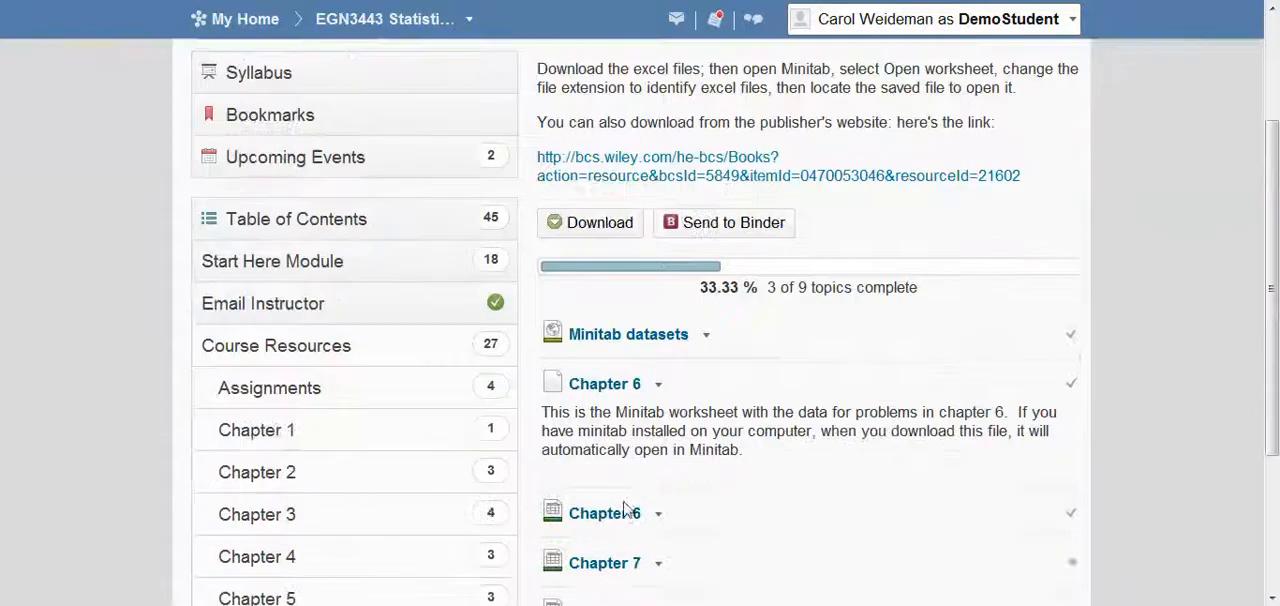
left_click(607, 514)
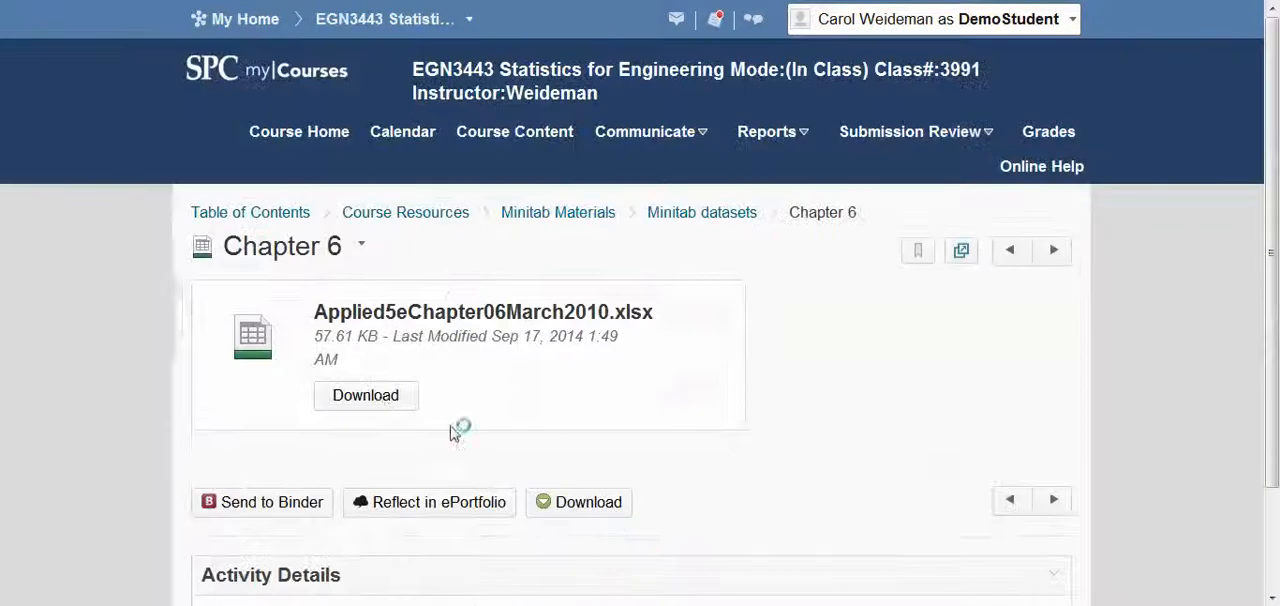
left_click(378, 402)
left_click(615, 322)
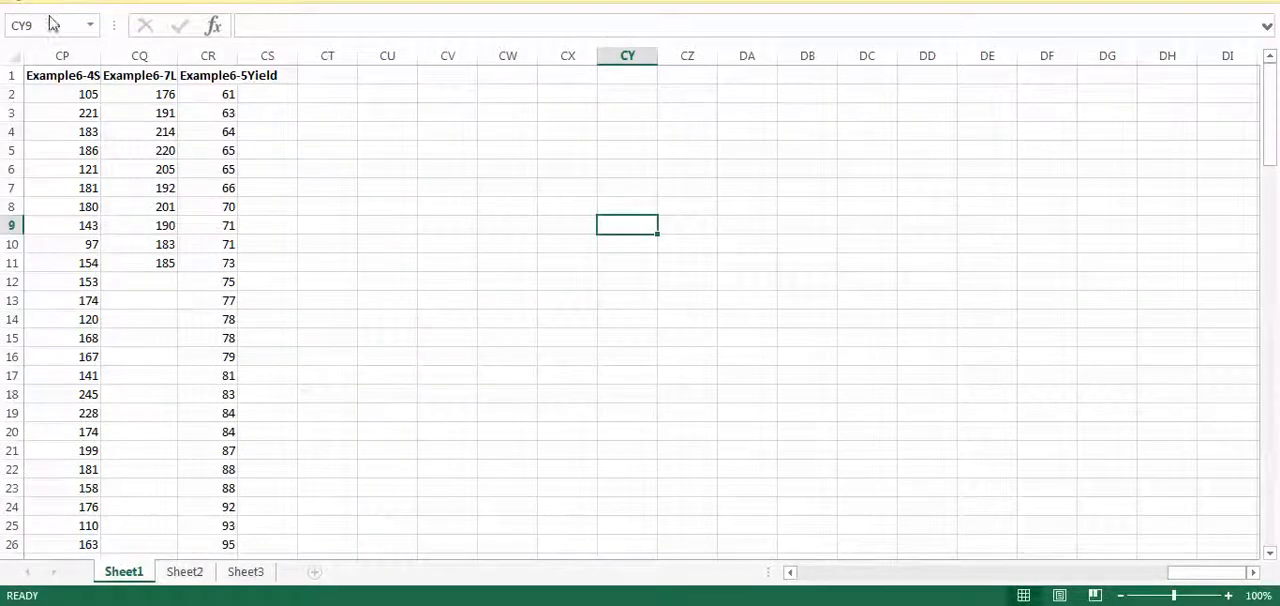
- Save the downloaded workbook to the Desktop as Applied5eChapter06March2010 in Excel Workbook format
left_click(22, 2)
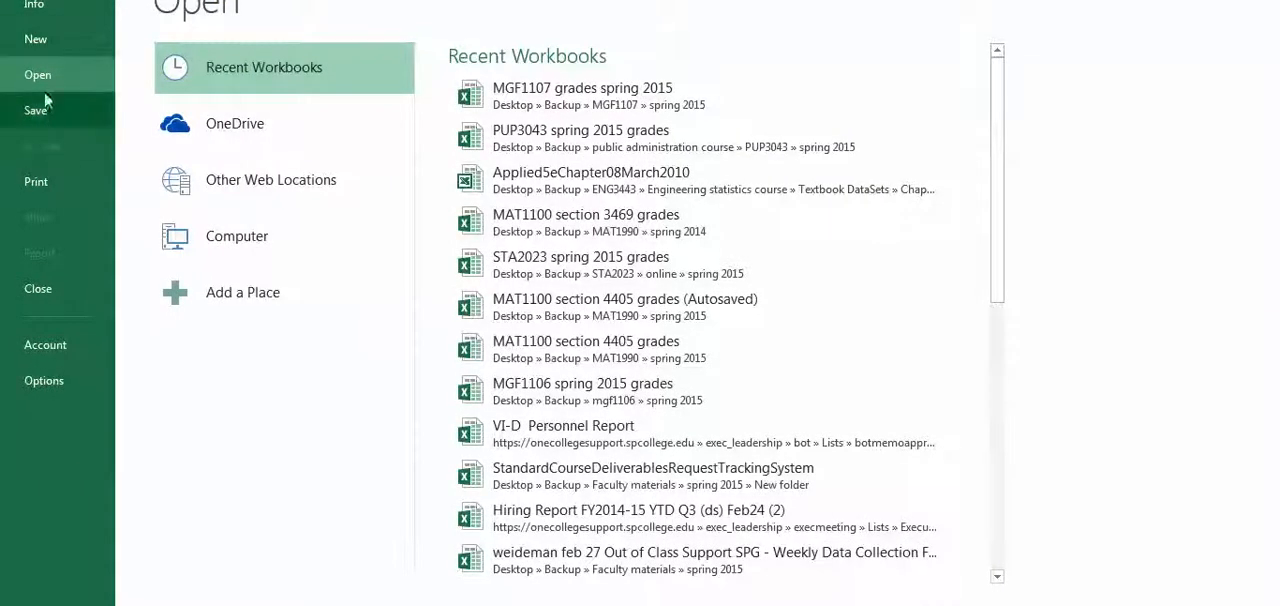
left_click(44, 113)
left_click(612, 312)
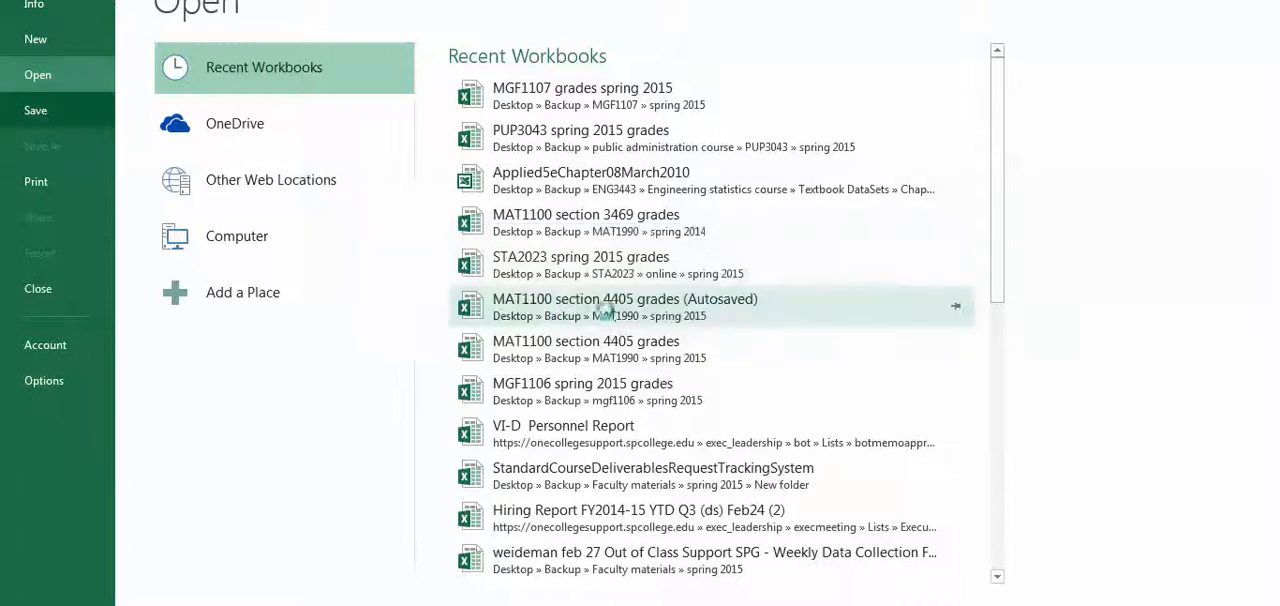
left_click(22, 2)
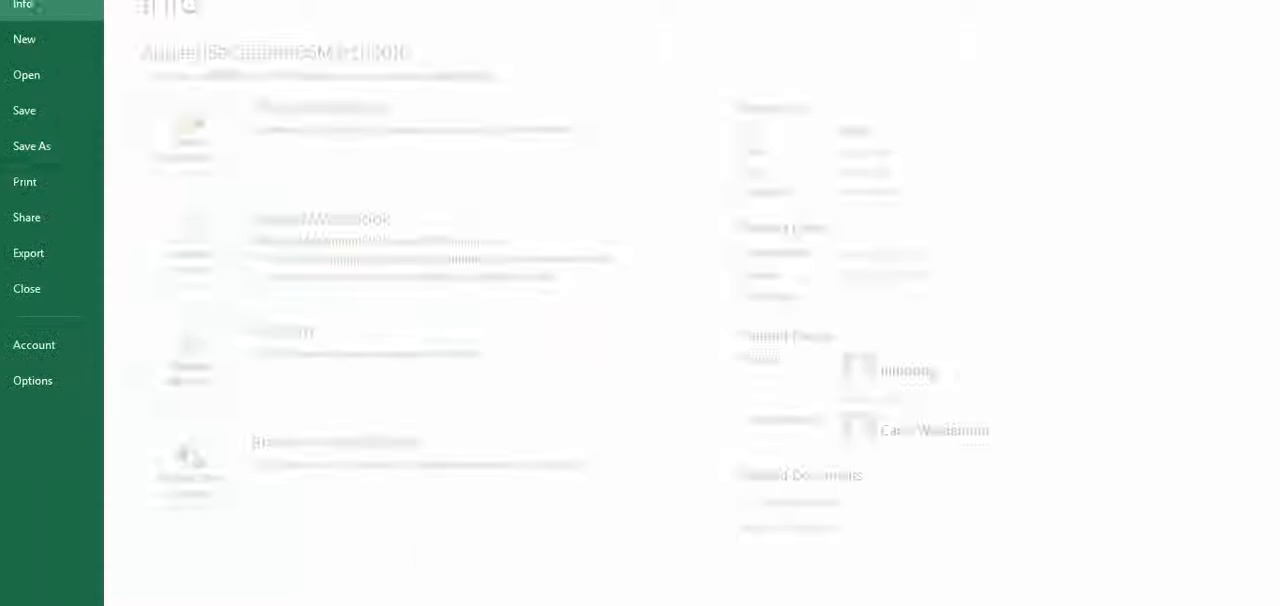
left_click(45, 146)
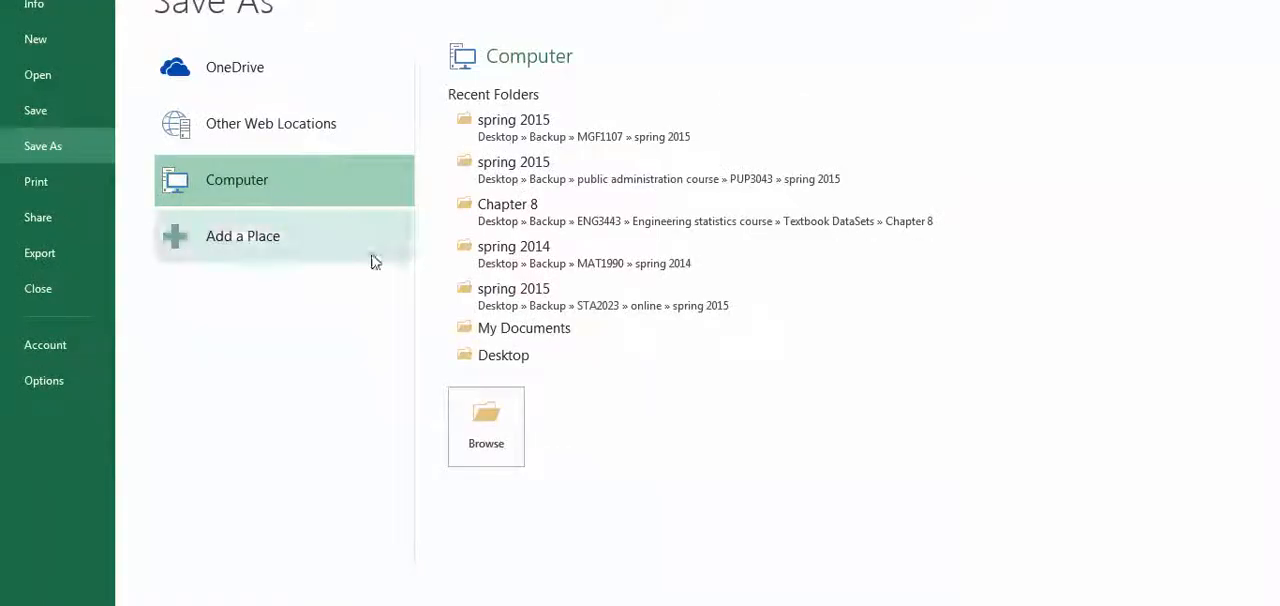
left_click(503, 356)
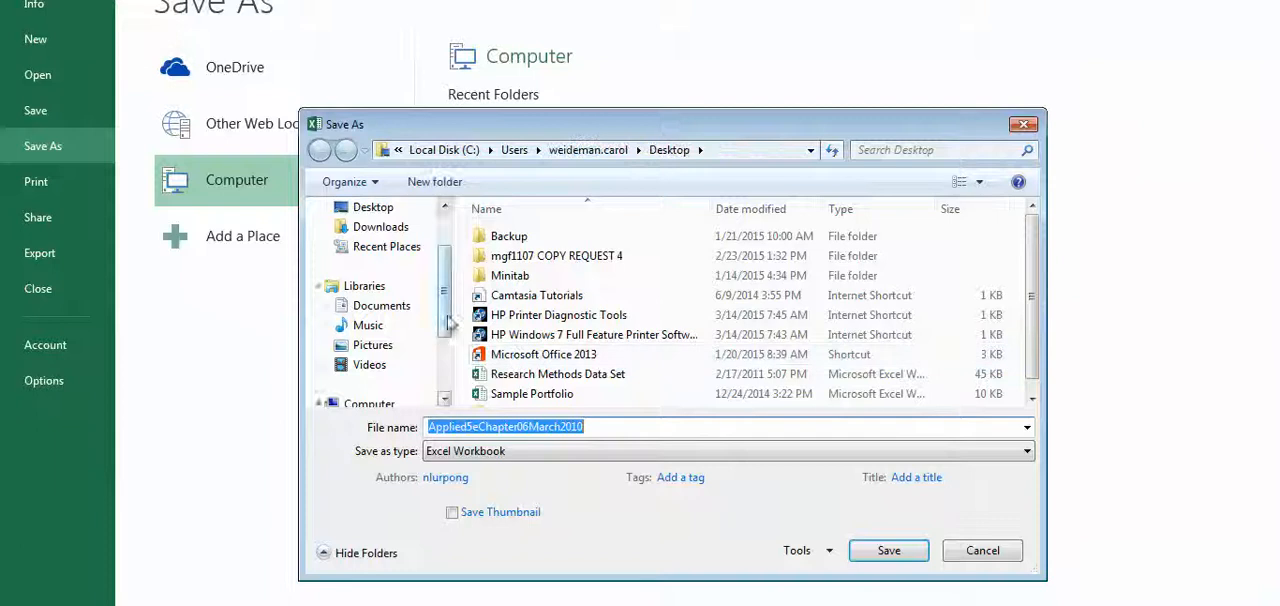
left_click(385, 277)
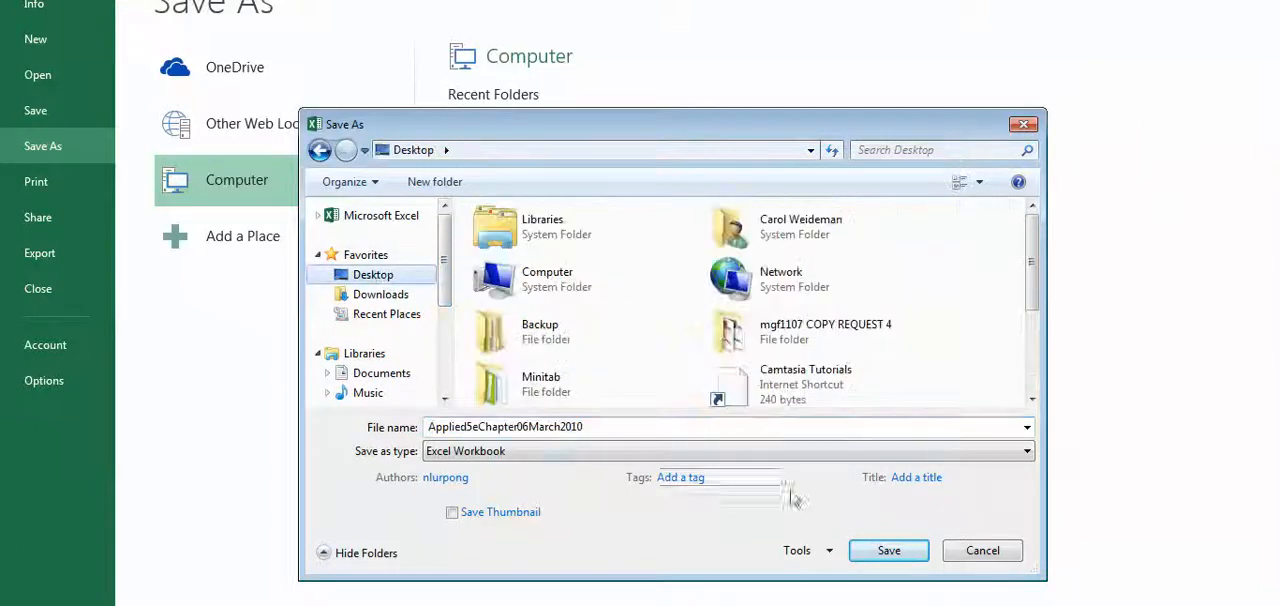
left_click(891, 550)
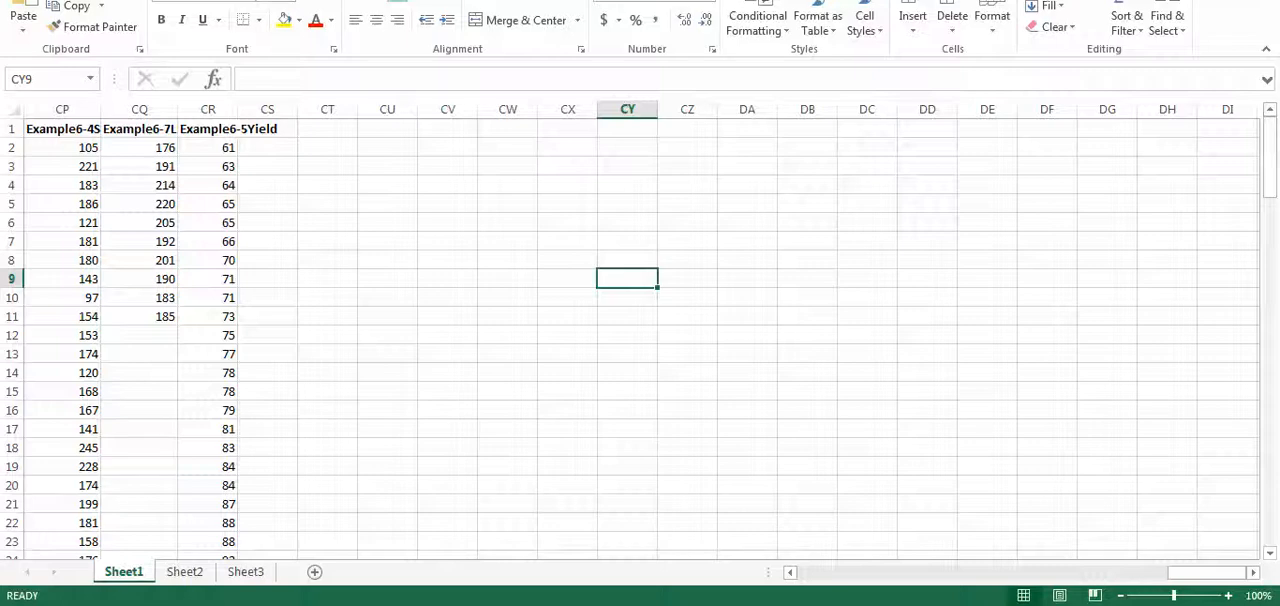
- Minimize the Excel, Word and browser windows to reach the desktop, and start Minitab 17
key("super+Down")
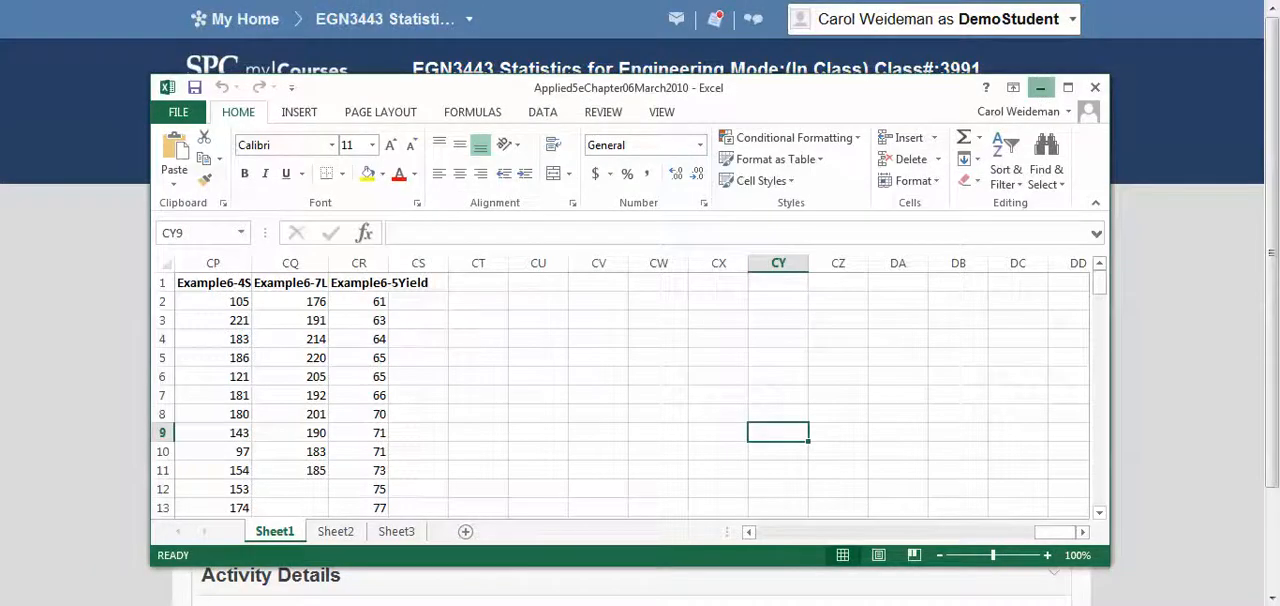
left_click(1044, 89)
key("super+Down")
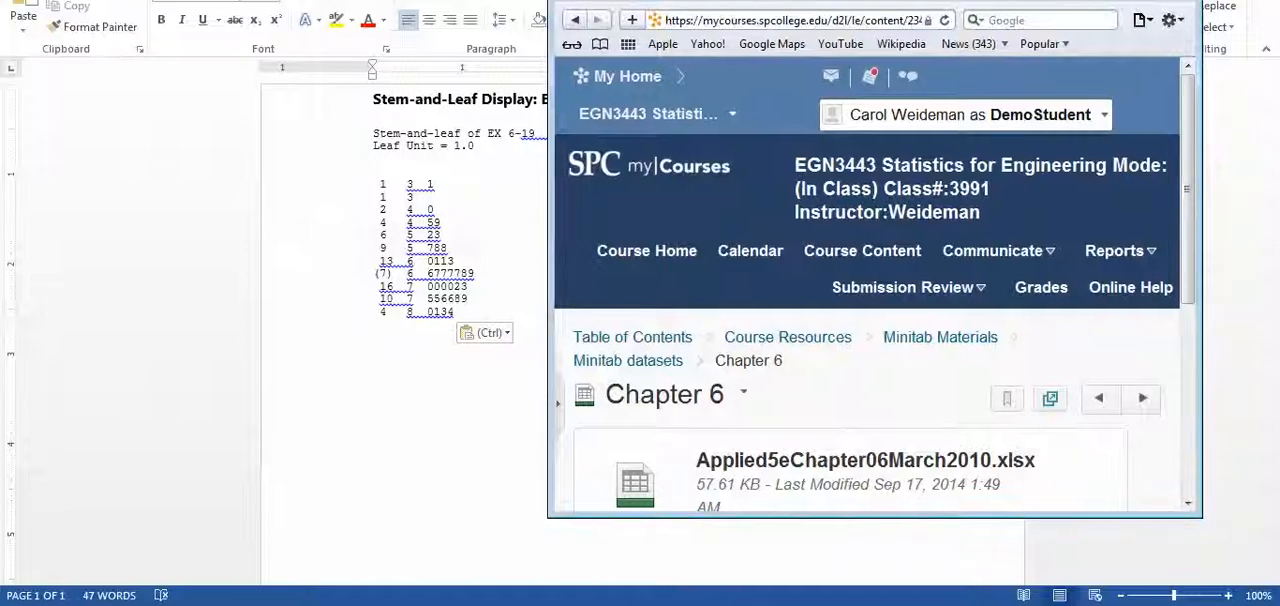
left_click(1238, 0)
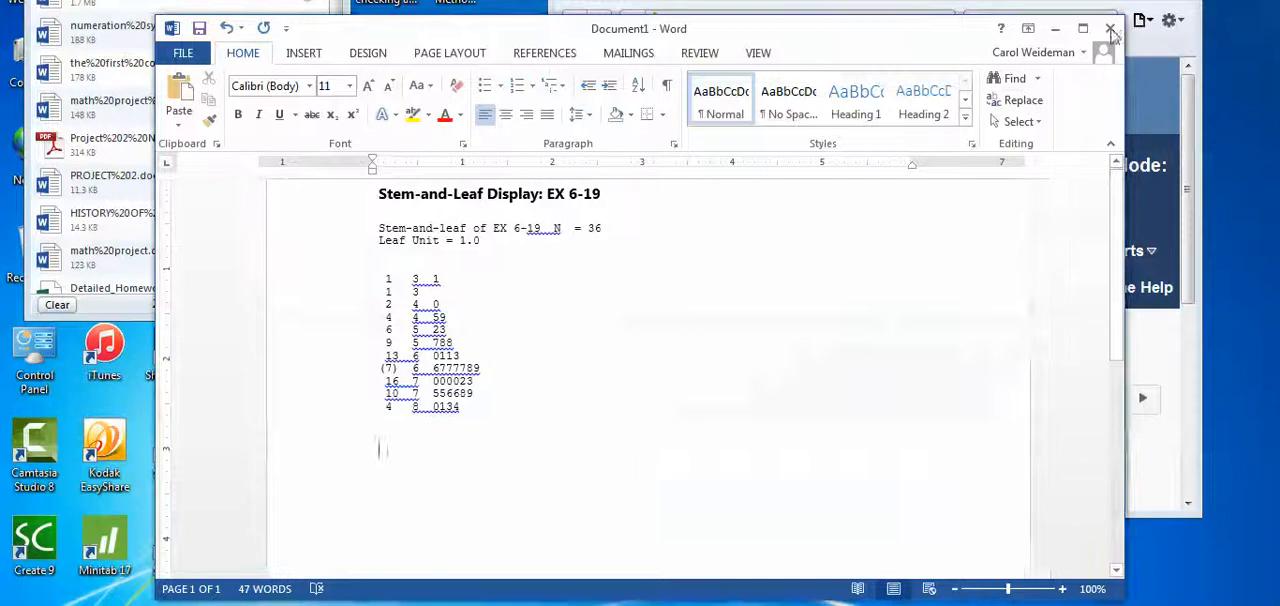
left_click(1058, 32)
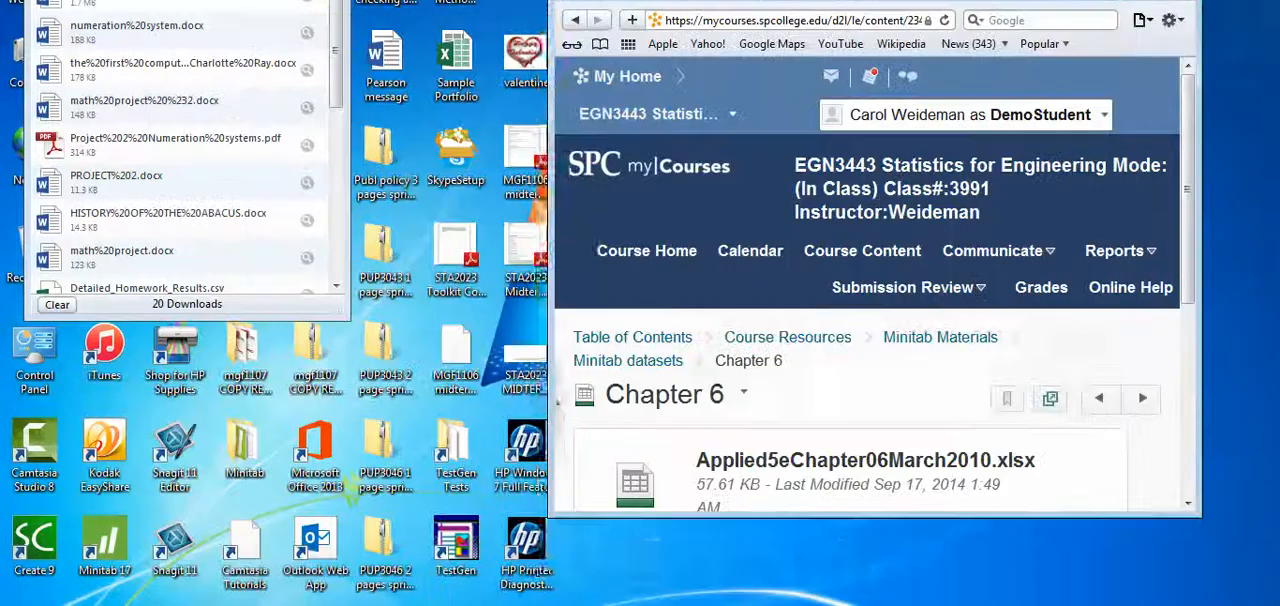
left_click_drag(1058, 0, 1048, 49)
left_click(1100, 48)
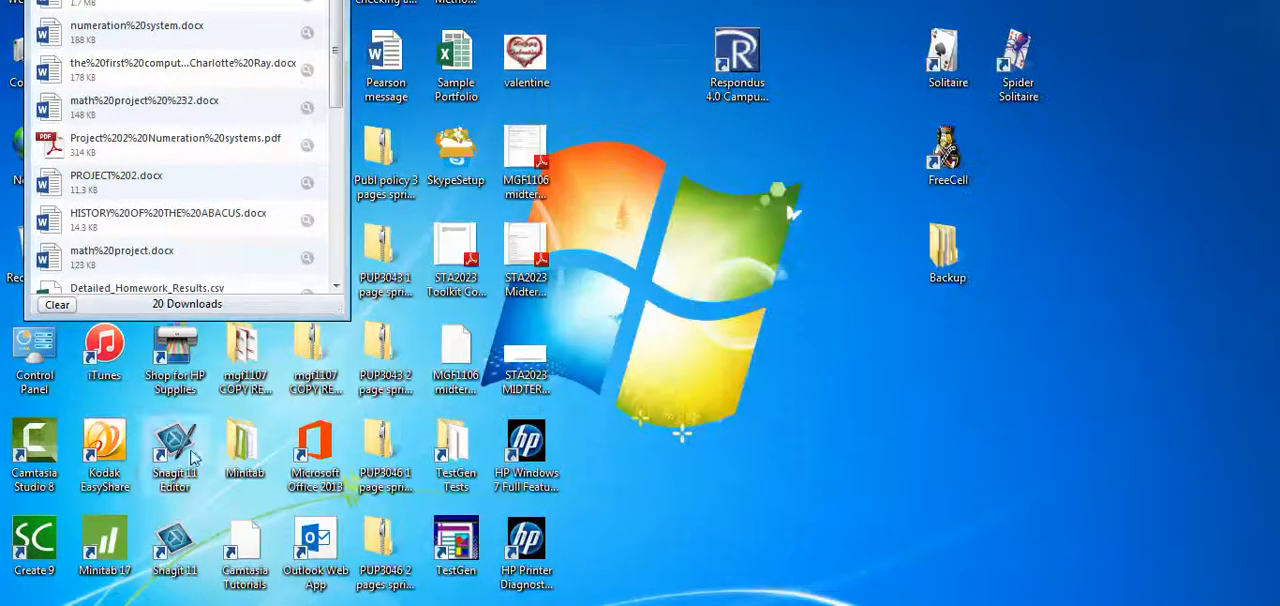
double_click(104, 545)
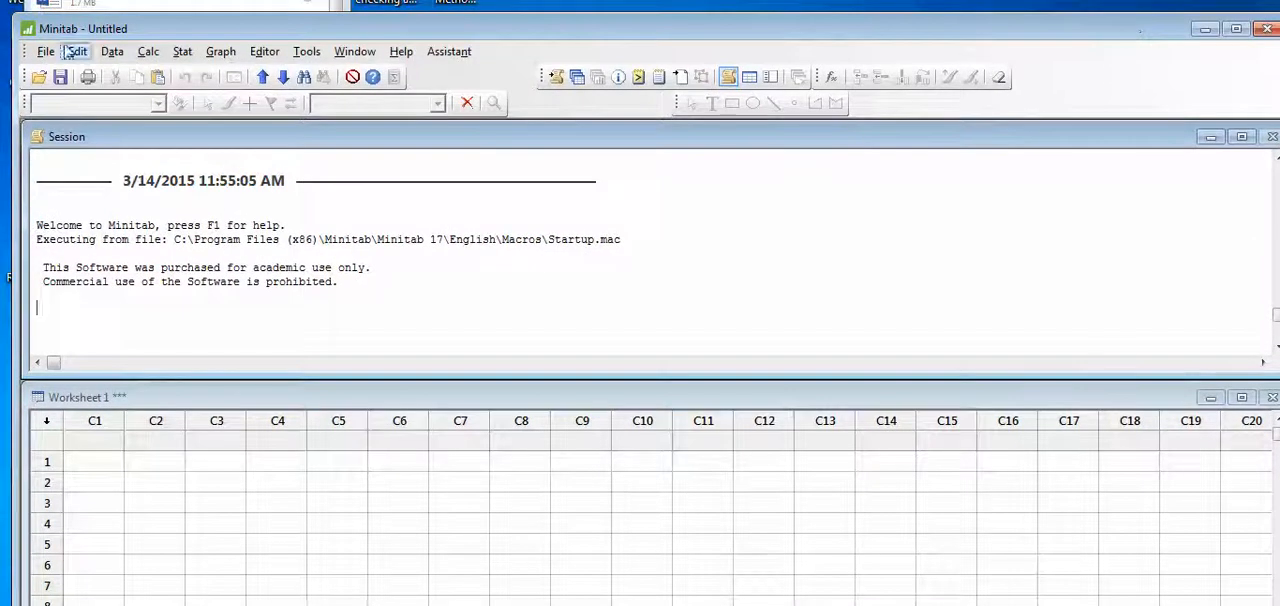
- Open the Excel file Applied5eChapter06March2010 from the Desktop as a Minitab worksheet, with Excel (*.xls; *.xlsx) as the file type
left_click(47, 52)
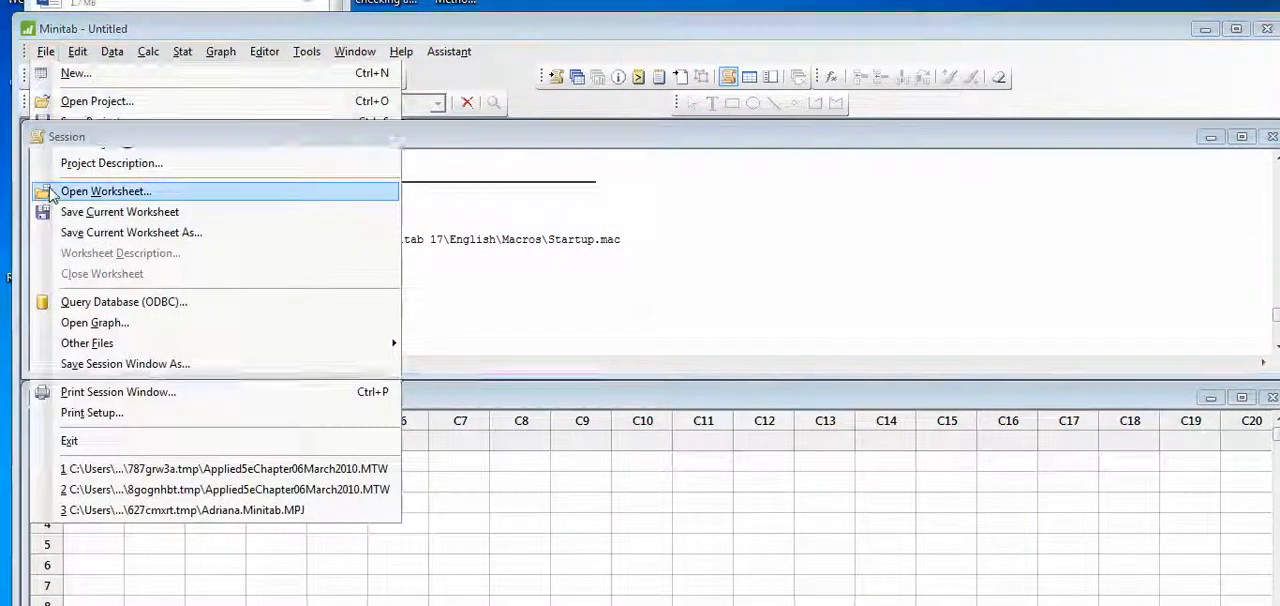
left_click(52, 191)
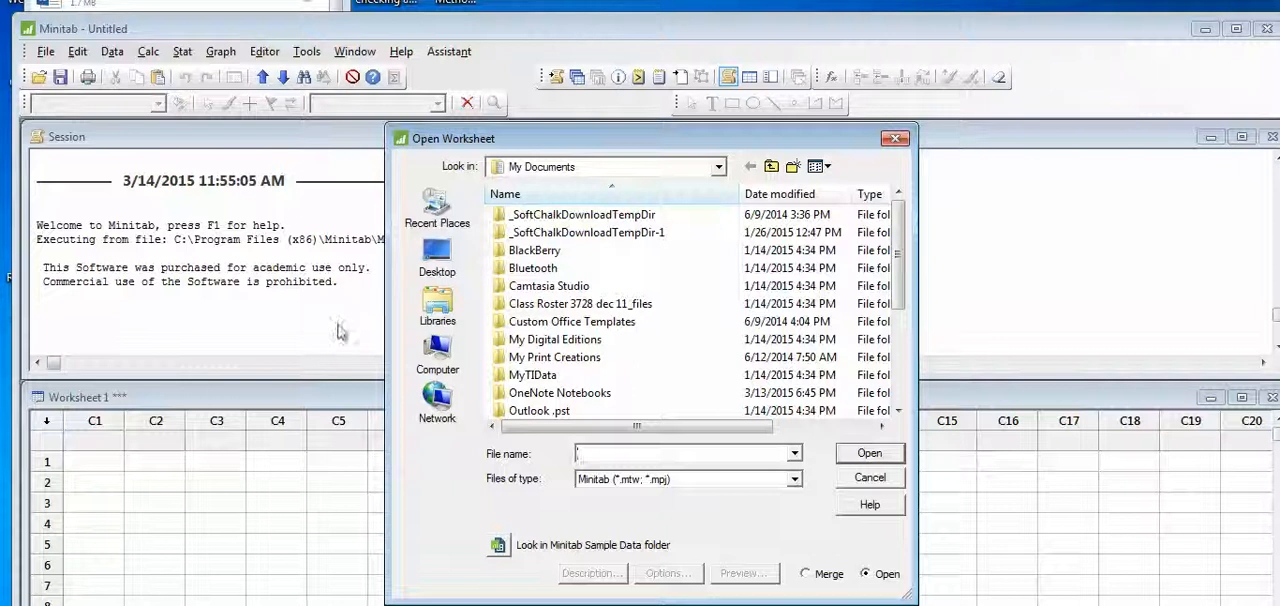
left_click(608, 480)
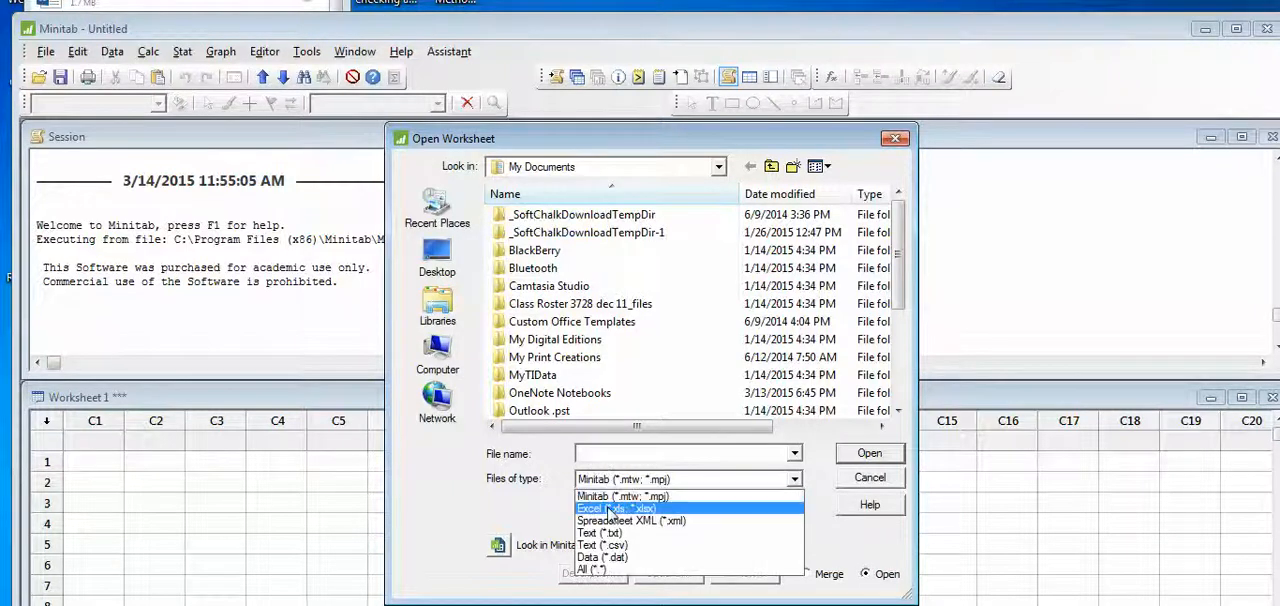
left_click(610, 509)
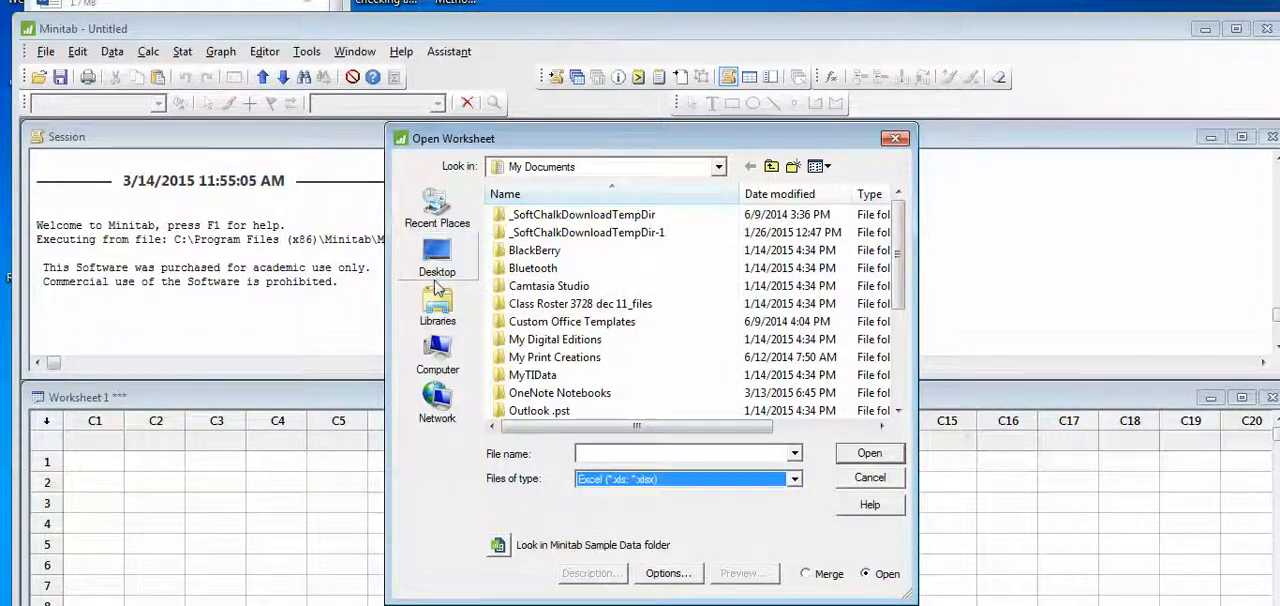
left_click(437, 258)
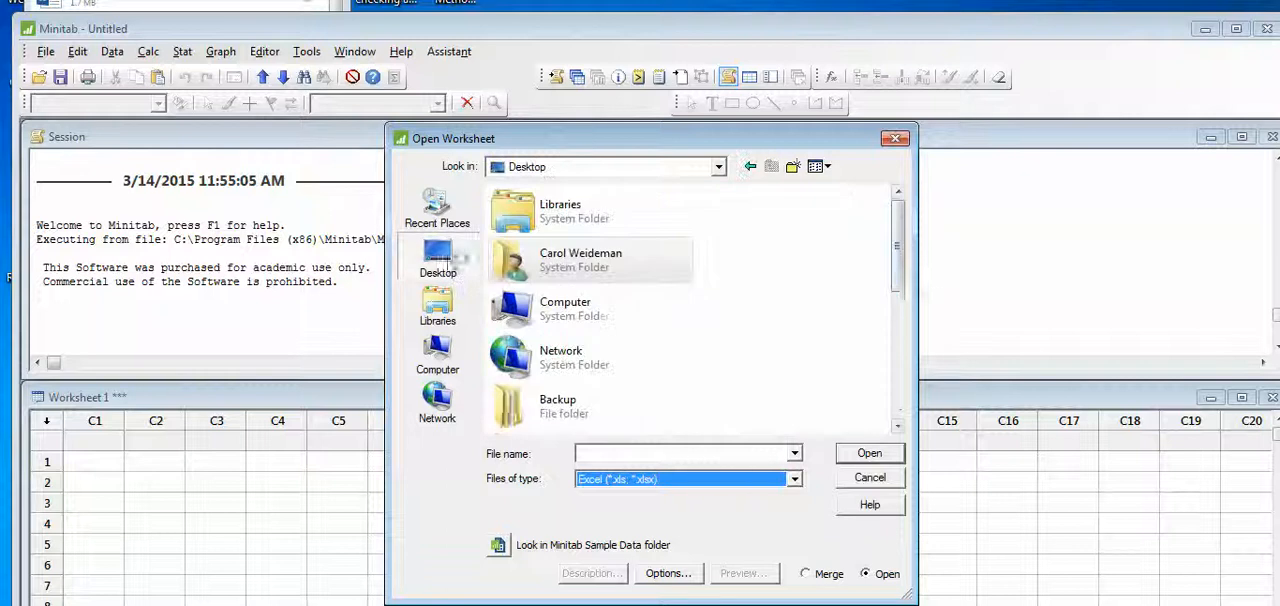
left_click_drag(902, 258, 902, 358)
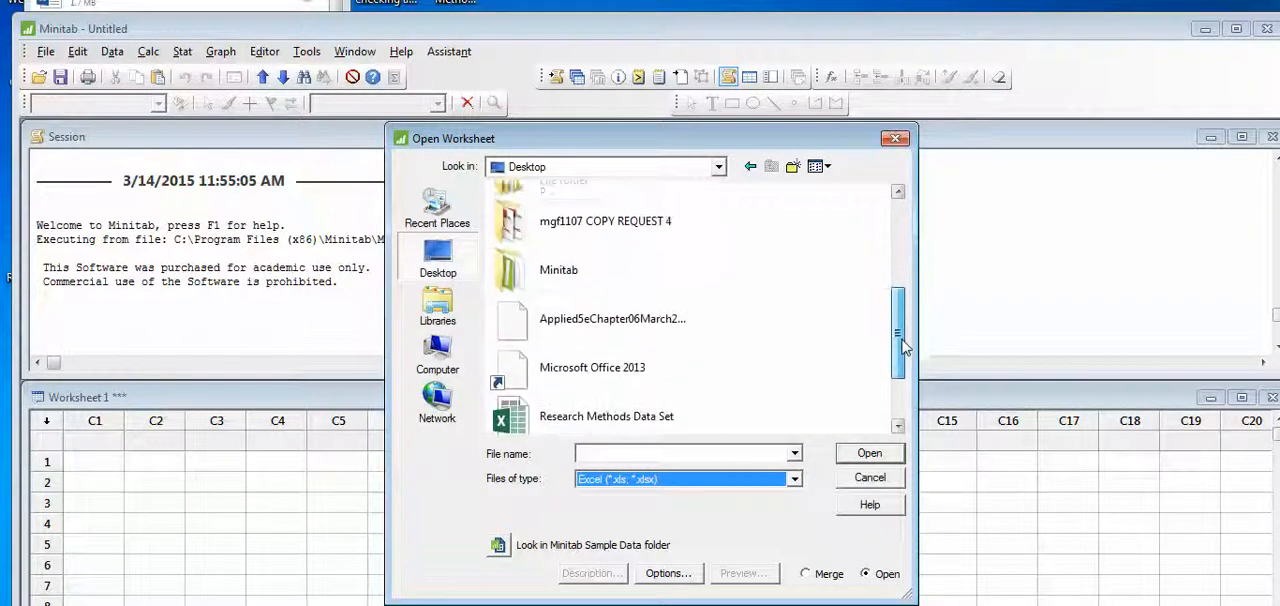
left_click(655, 313)
left_click(866, 458)
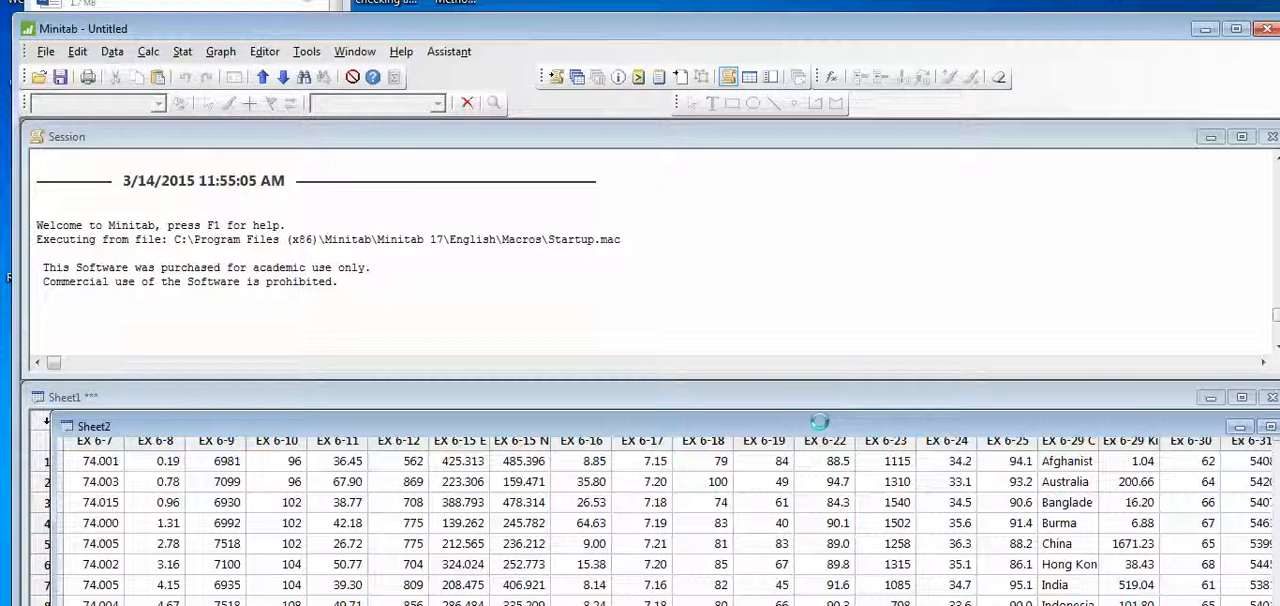